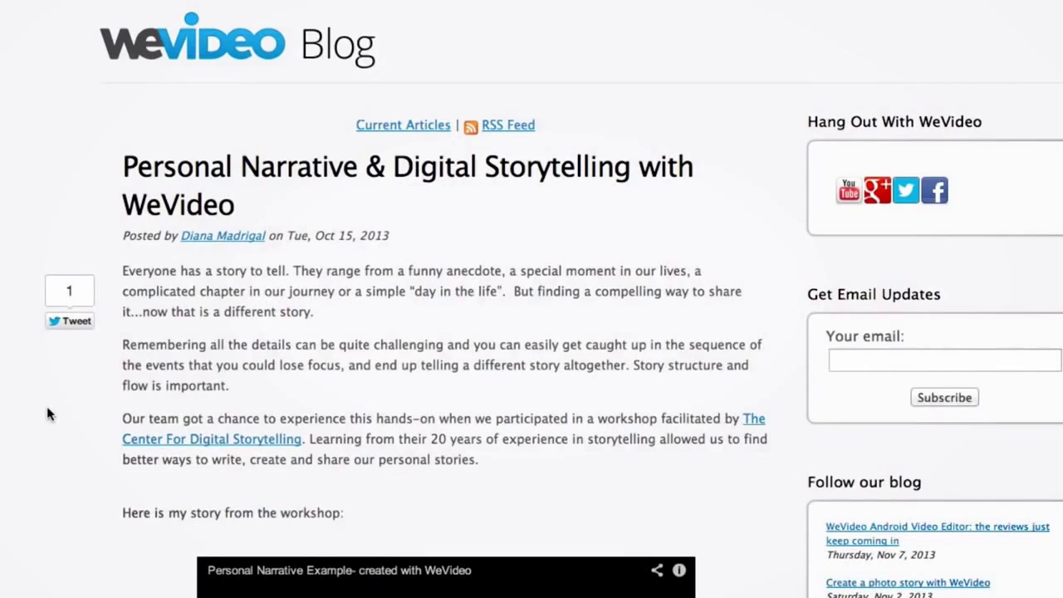
- Split the orange audio clip at the playhead and move its right piece onto the pink track
scroll(47, 406, "down", 5)
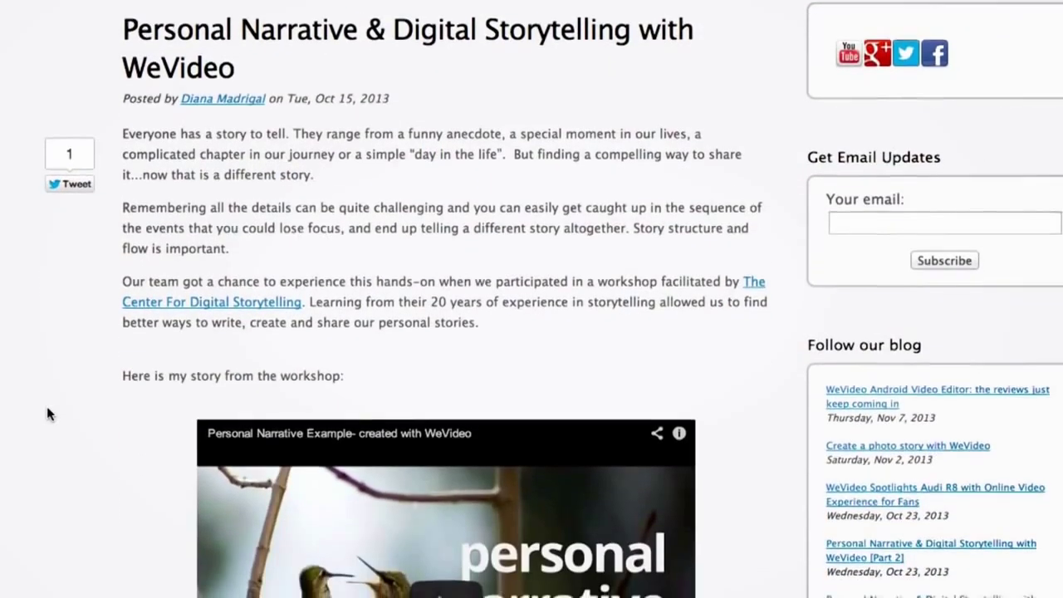
scroll(47, 406, "down", 5)
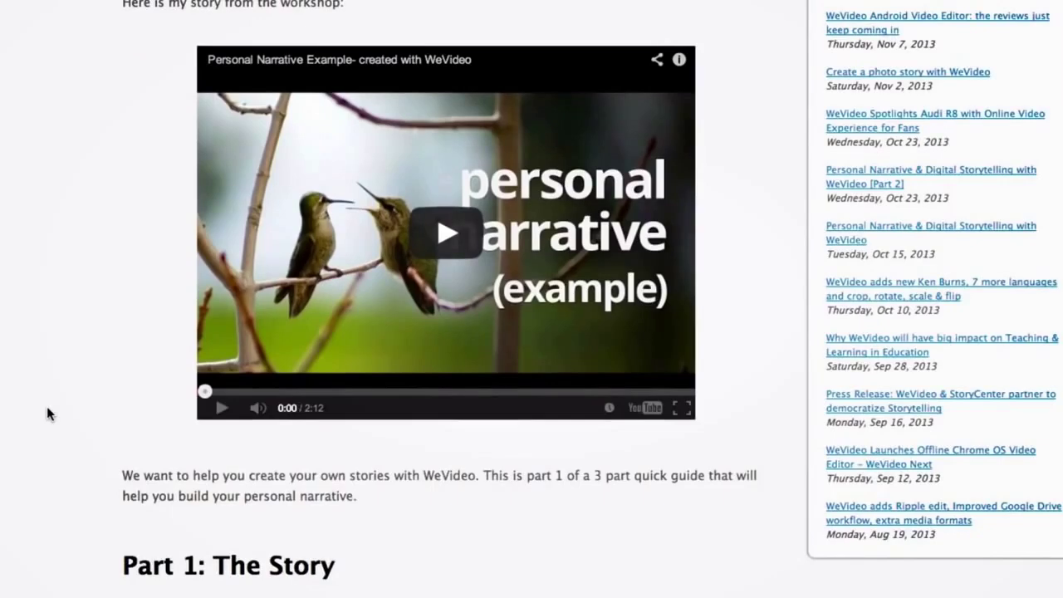
scroll(47, 406, "down", 4)
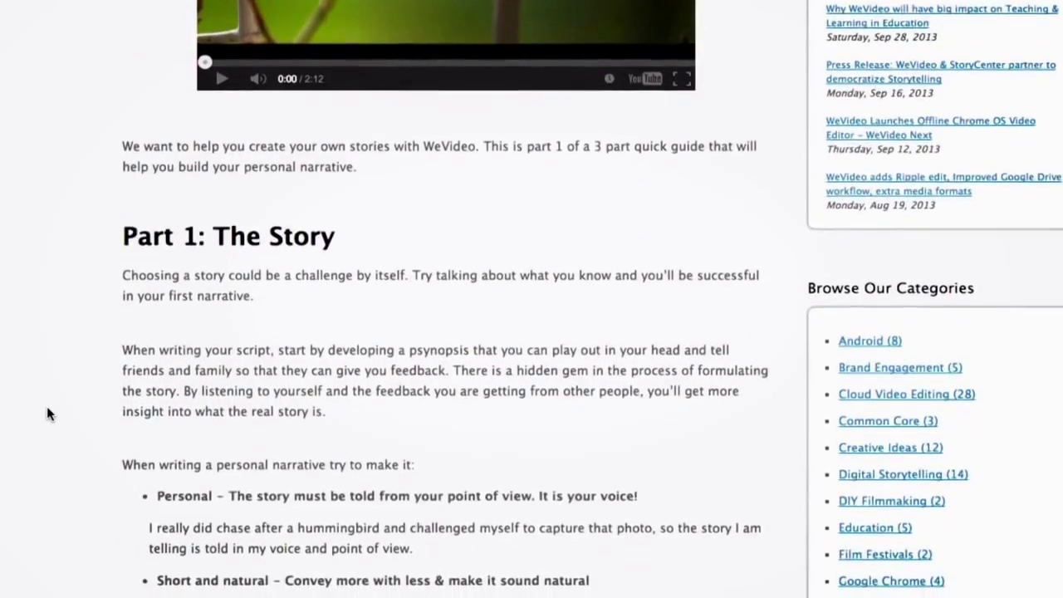
scroll(46, 406, "up", 5)
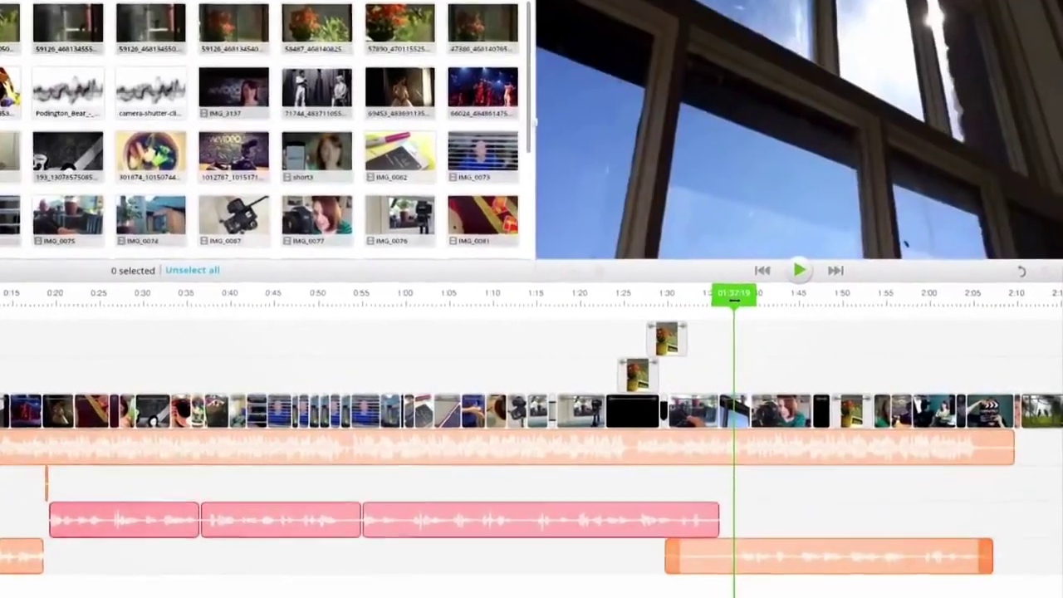
key("s")
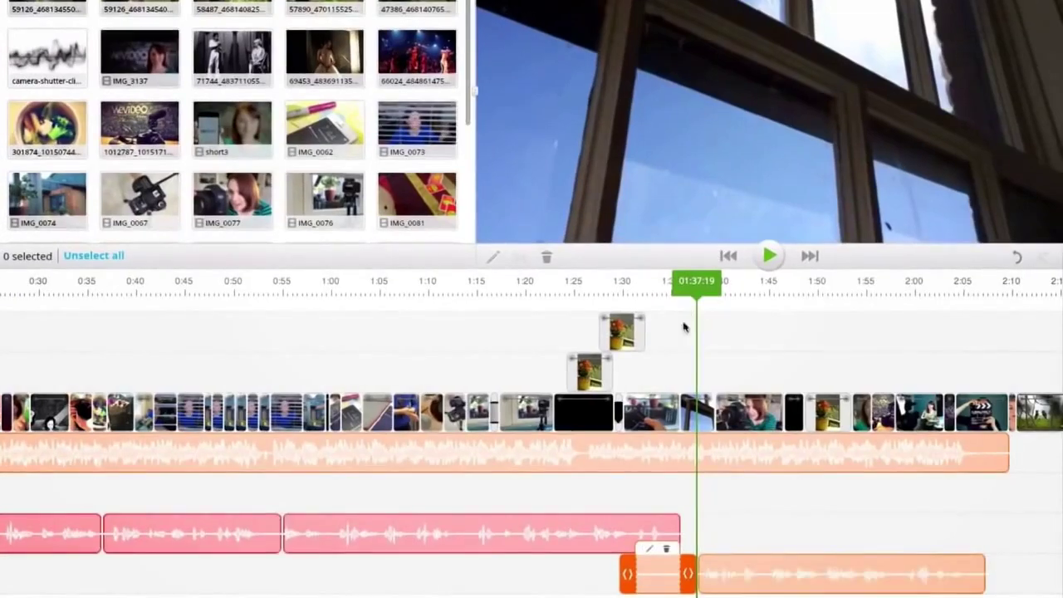
left_click_drag(717, 567, 776, 532)
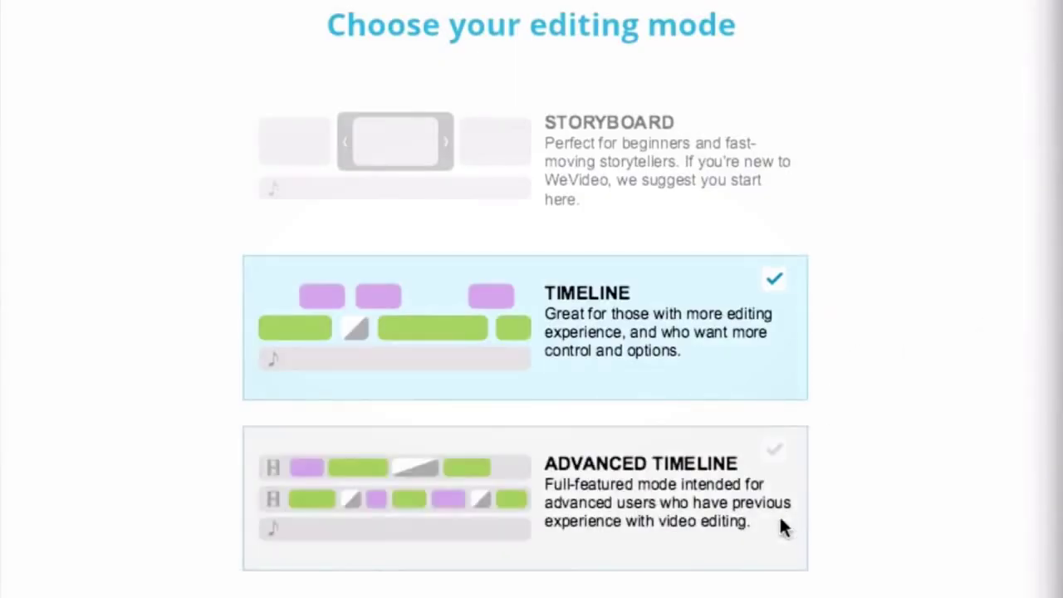
- Choose the Advanced Timeline editing mode and start a new project named 'Narr'
left_click(776, 532)
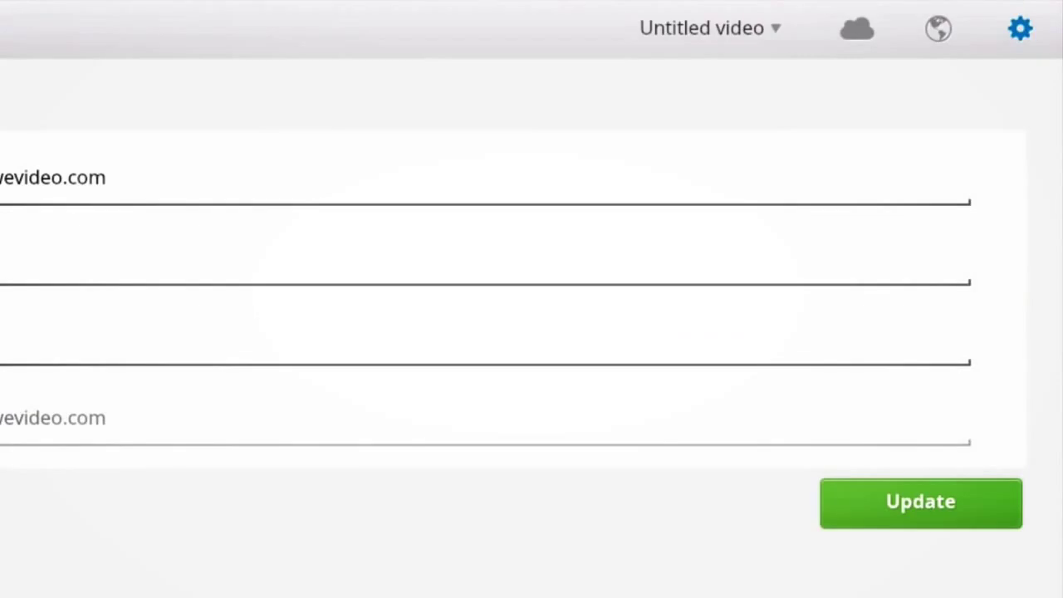
left_click(701, 33)
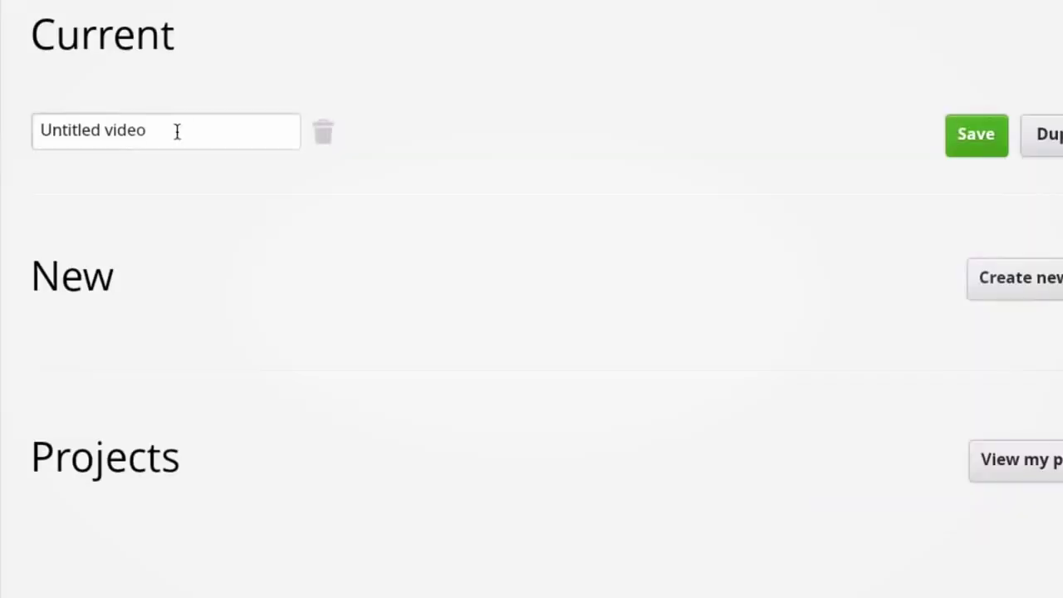
left_click_drag(175, 133, 4, 131)
type("Narr")
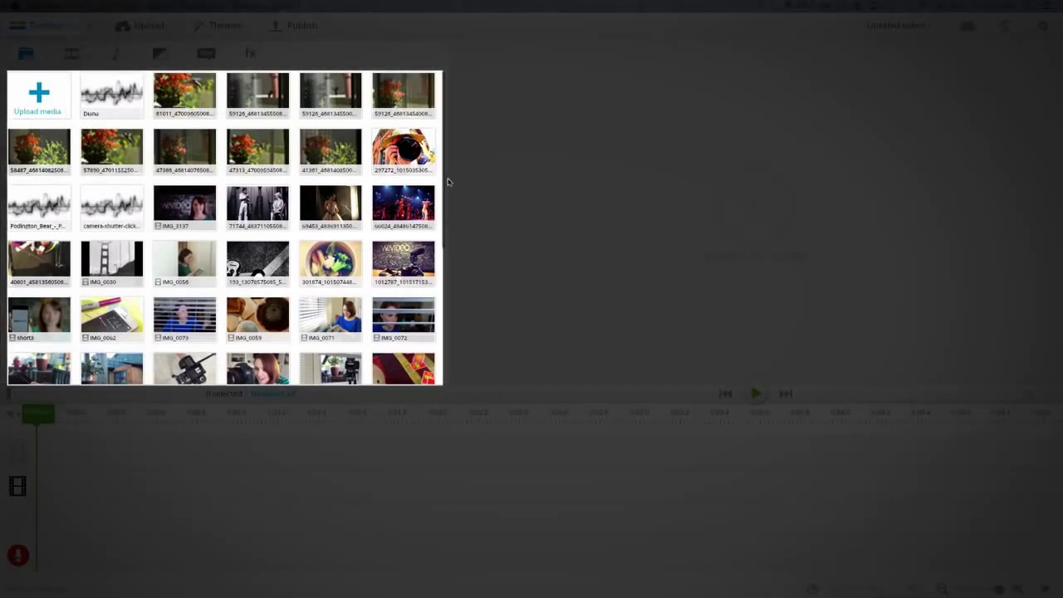
- Place the Diana narration on the voiceover track and dismiss the microphone recording prompt
mouse_move(443, 189)
left_mouse_down()
mouse_move(439, 310)
mouse_move(453, 241)
mouse_move(448, 181)
left_mouse_up()
mouse_move(108, 97)
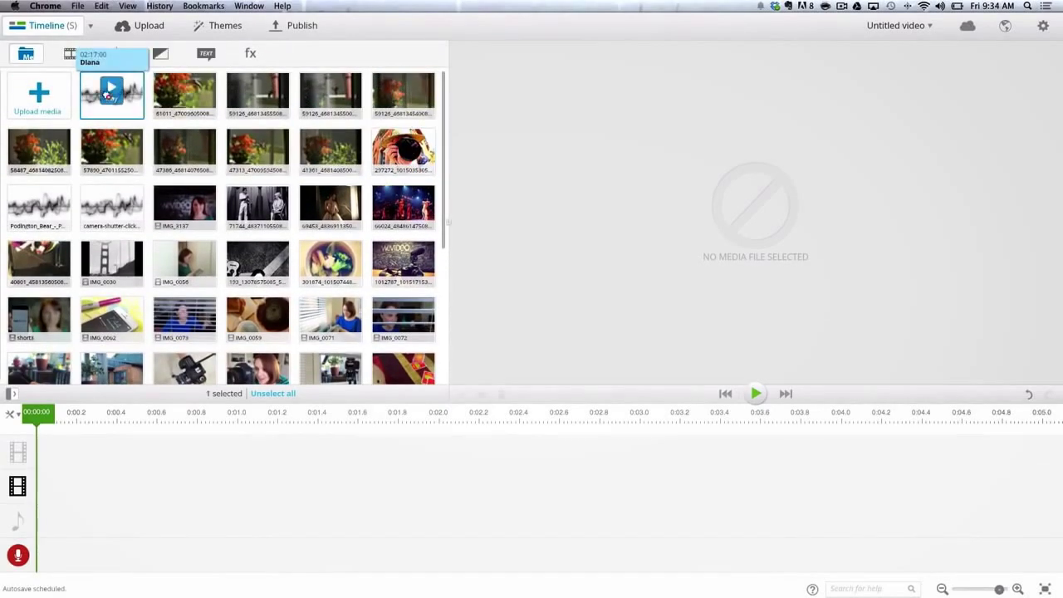
left_click_drag(108, 95, 74, 562)
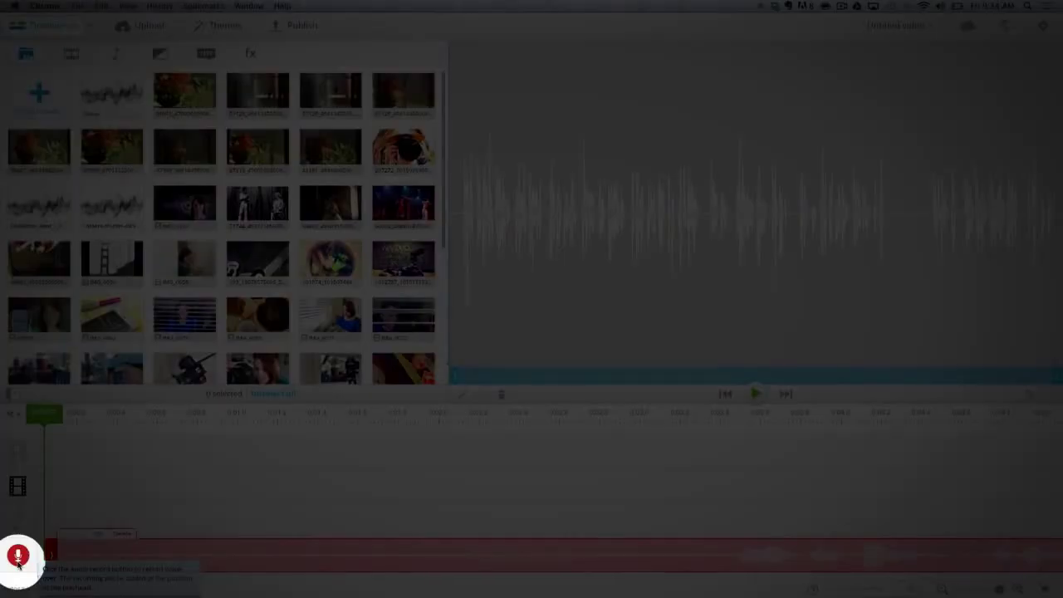
left_click(18, 556)
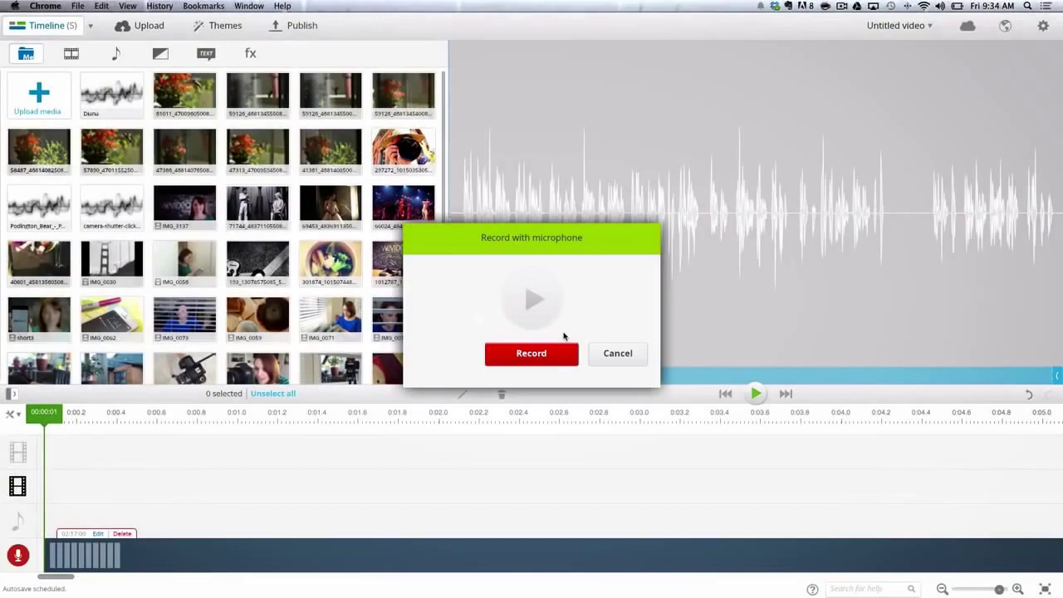
left_click(558, 359)
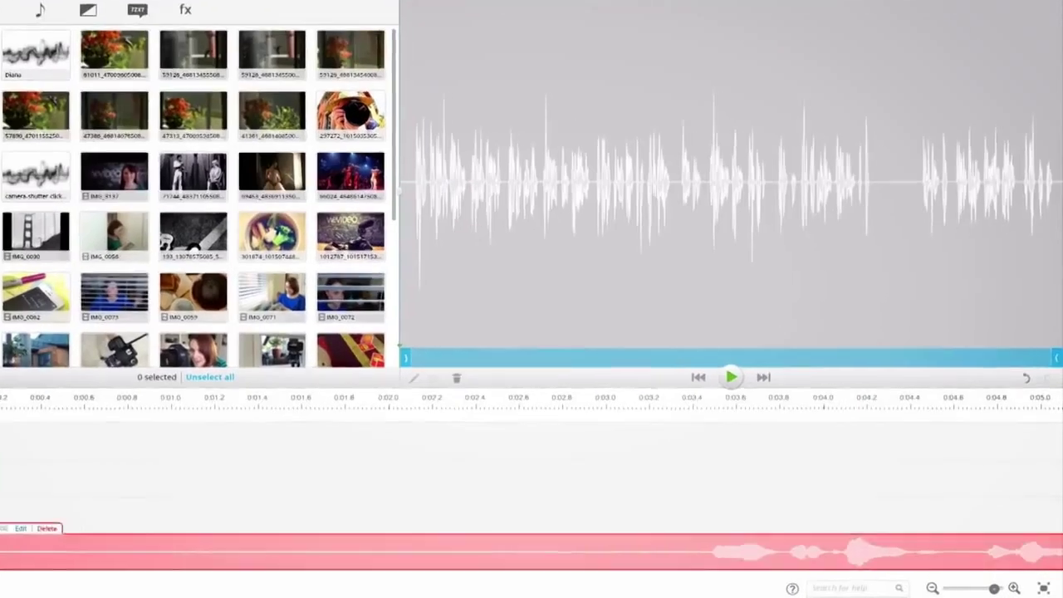
- Add the Diana_8_23, guitar portrait, soup and camera photos to the video track
left_click(719, 415)
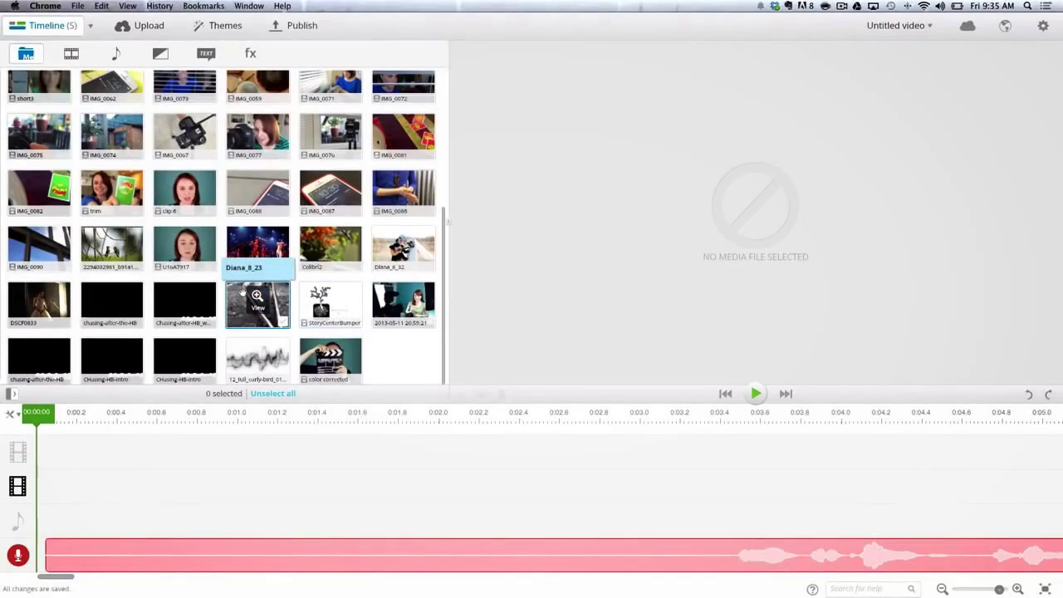
left_click_drag(241, 295, 60, 492)
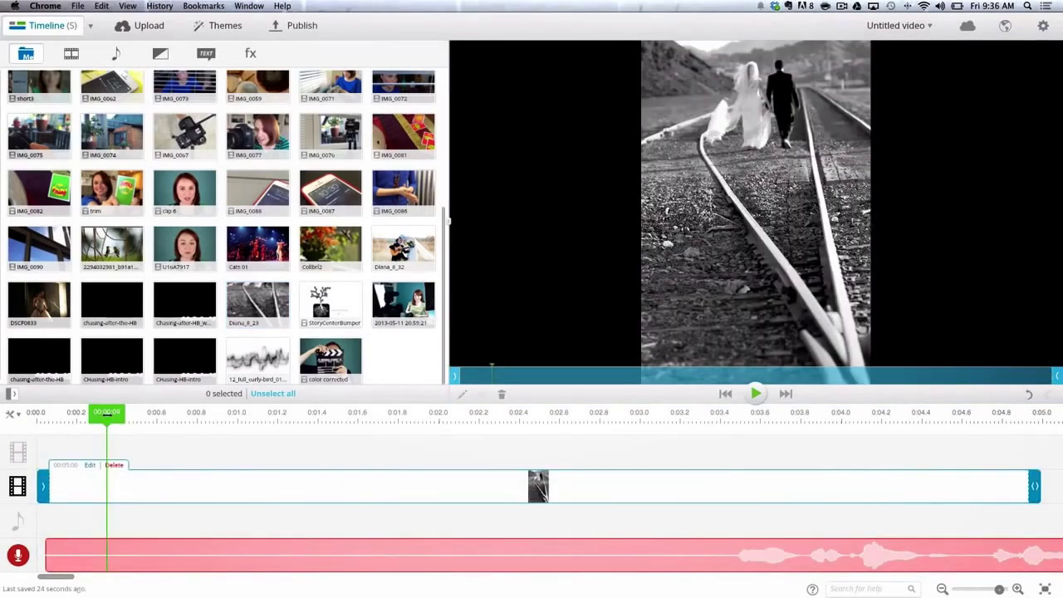
left_click_drag(998, 588, 962, 588)
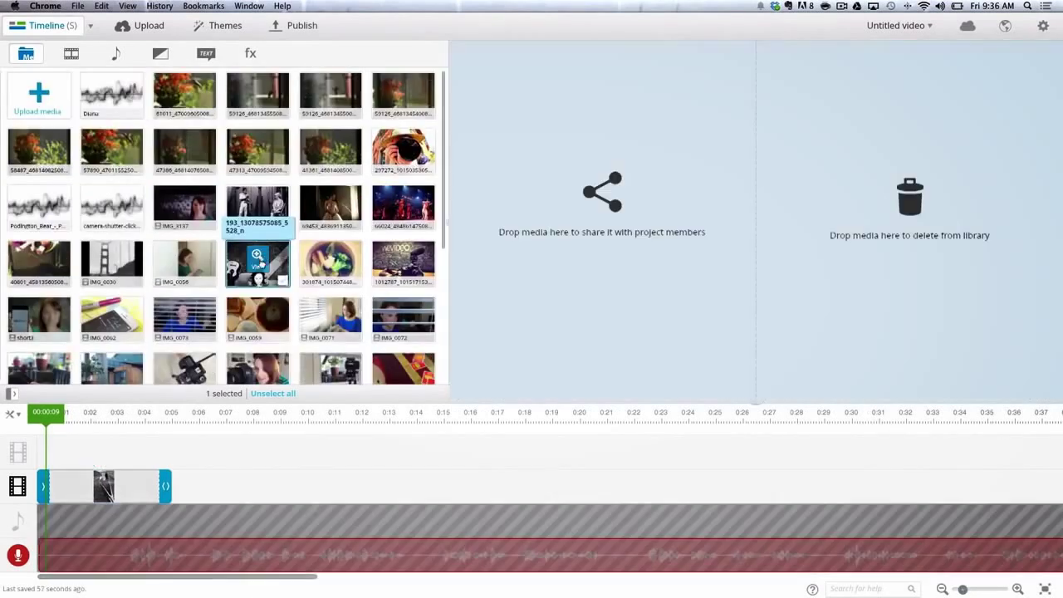
left_click_drag(257, 246, 211, 486)
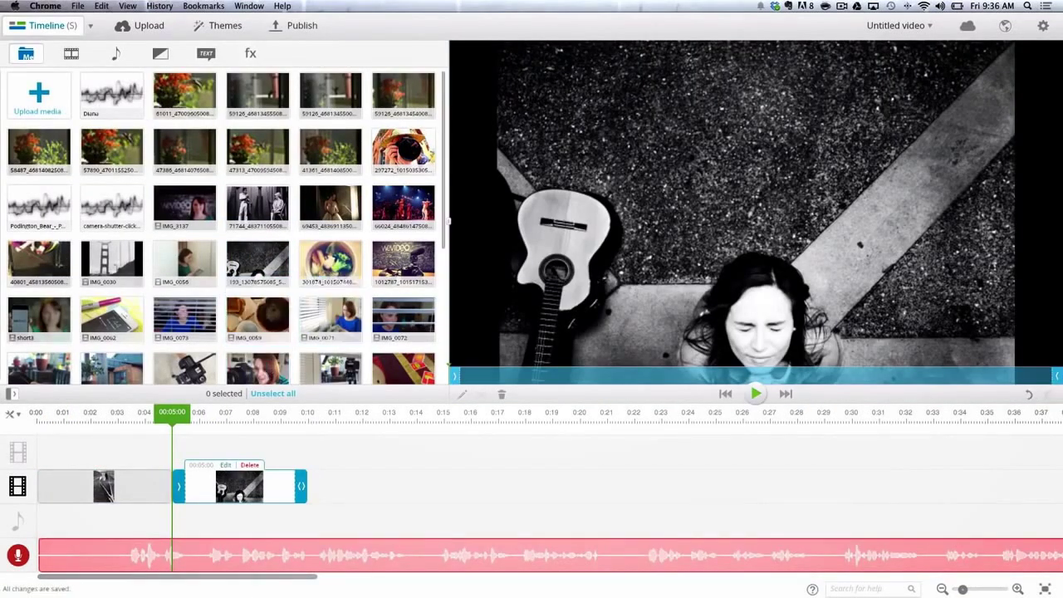
left_click_drag(329, 255, 334, 484)
left_click_drag(403, 150, 295, 489)
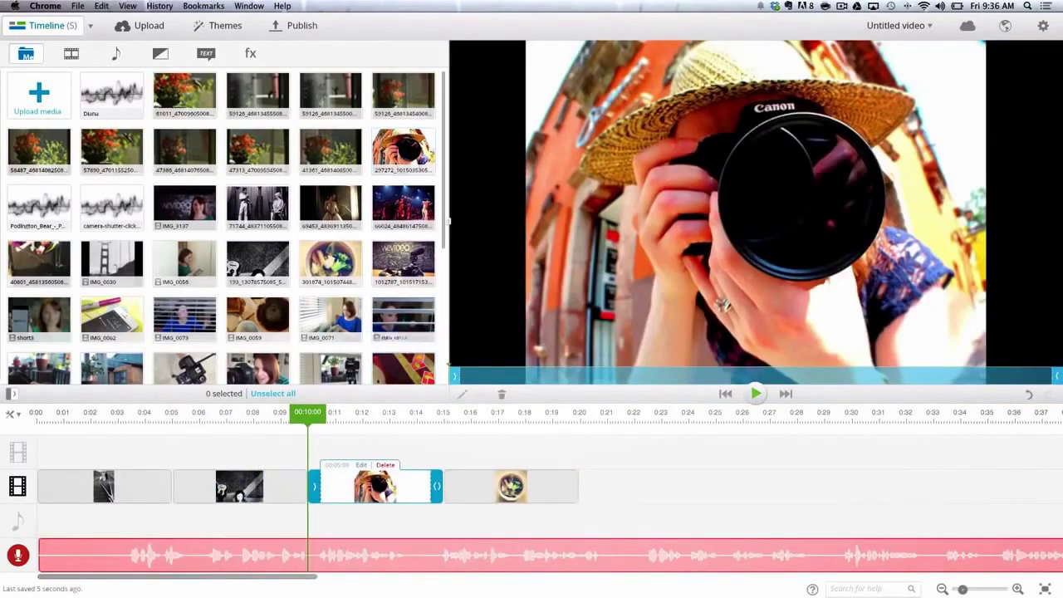
left_click_drag(442, 240, 440, 382)
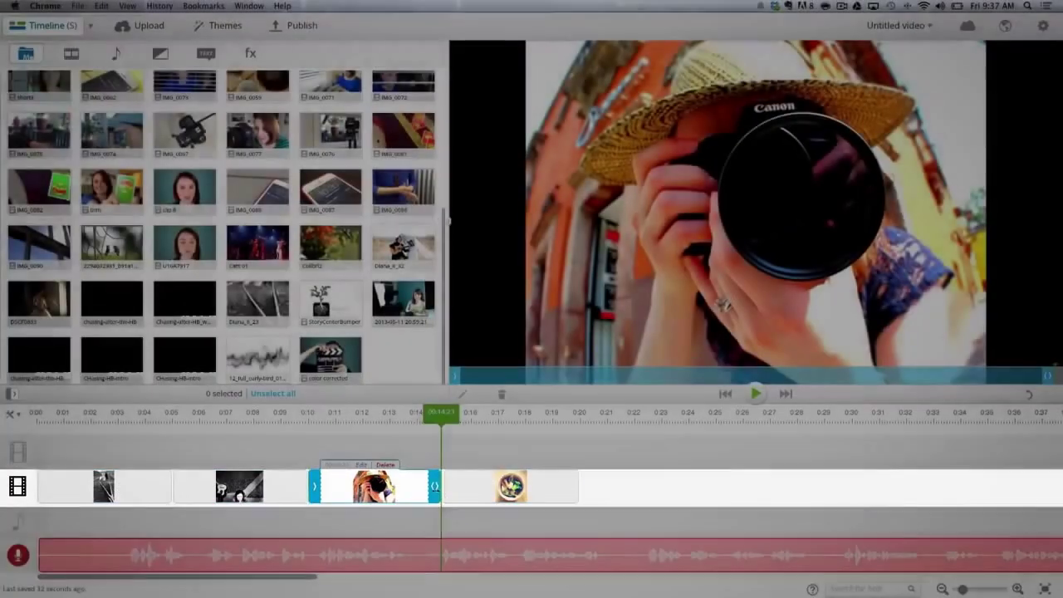
- Shorten the camera clip and the black-and-white guitar clip by trimming their ends
left_click_drag(437, 487, 237, 486)
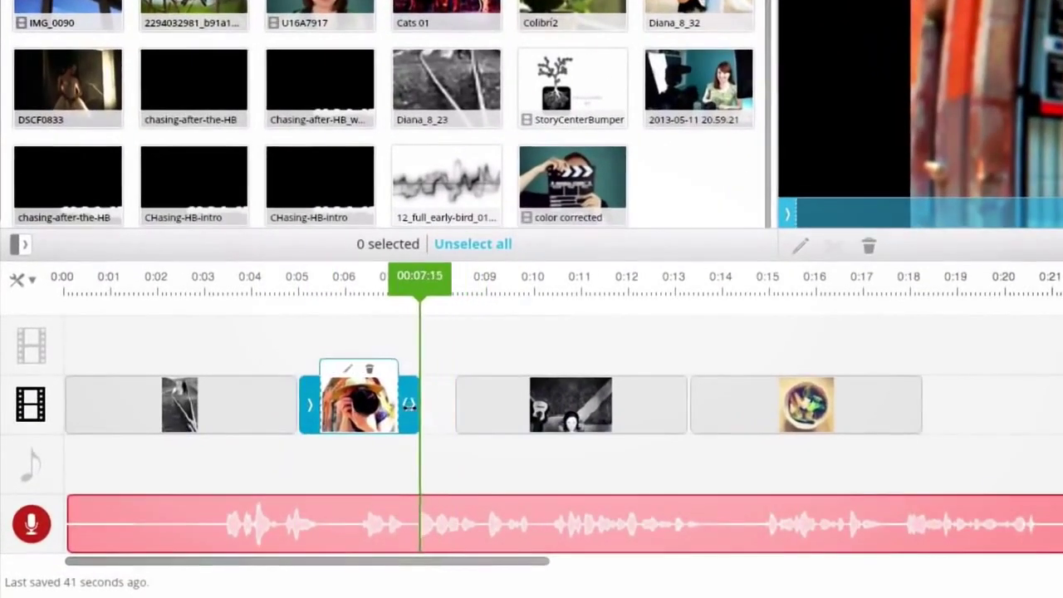
left_click_drag(408, 404, 636, 403)
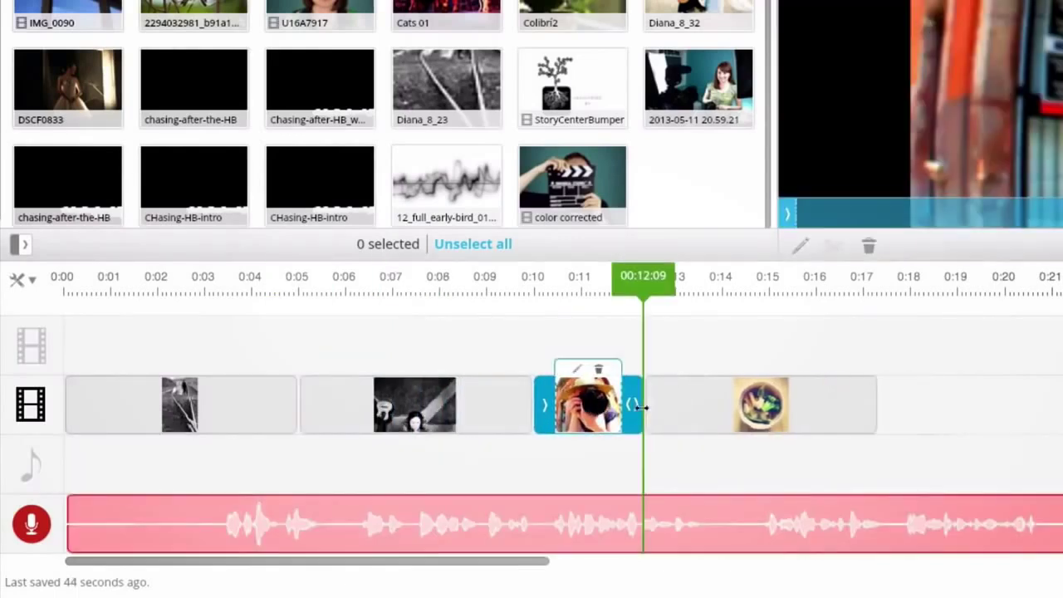
left_click(495, 406)
left_click_drag(520, 404, 431, 404)
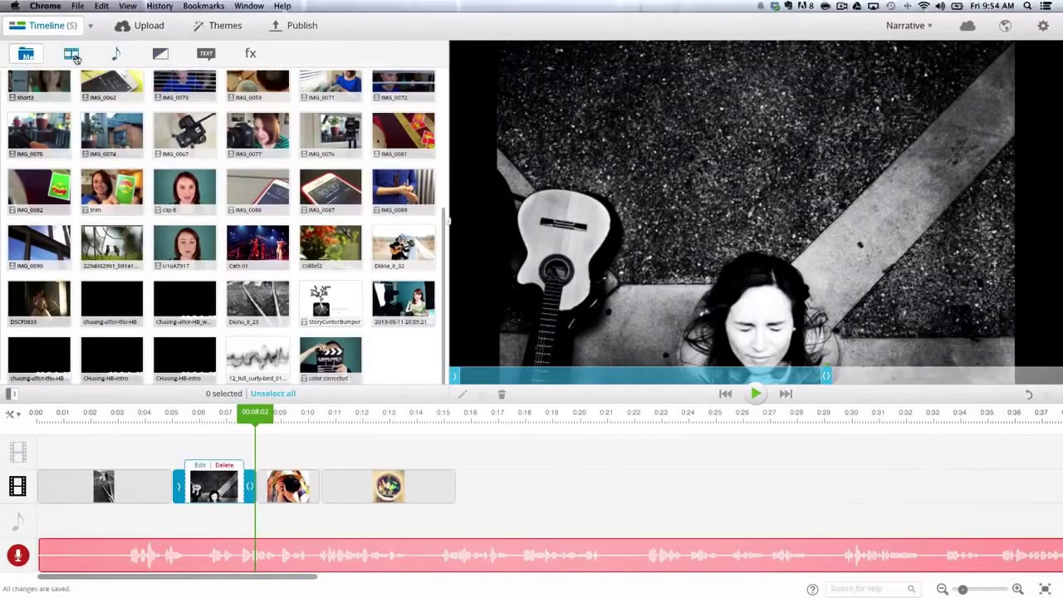
left_click(74, 55)
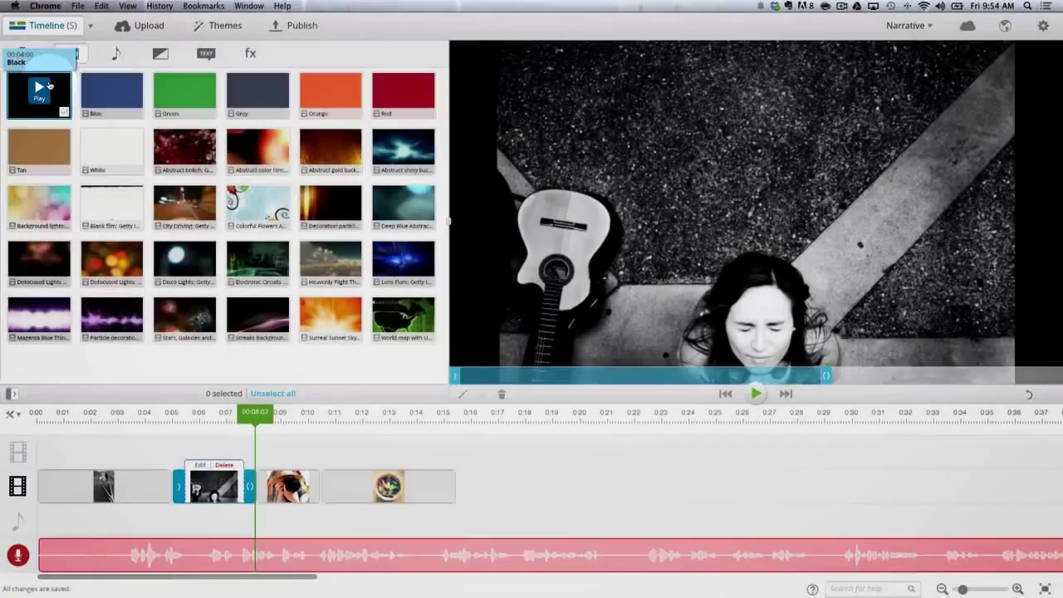
left_click_drag(49, 86, 318, 494)
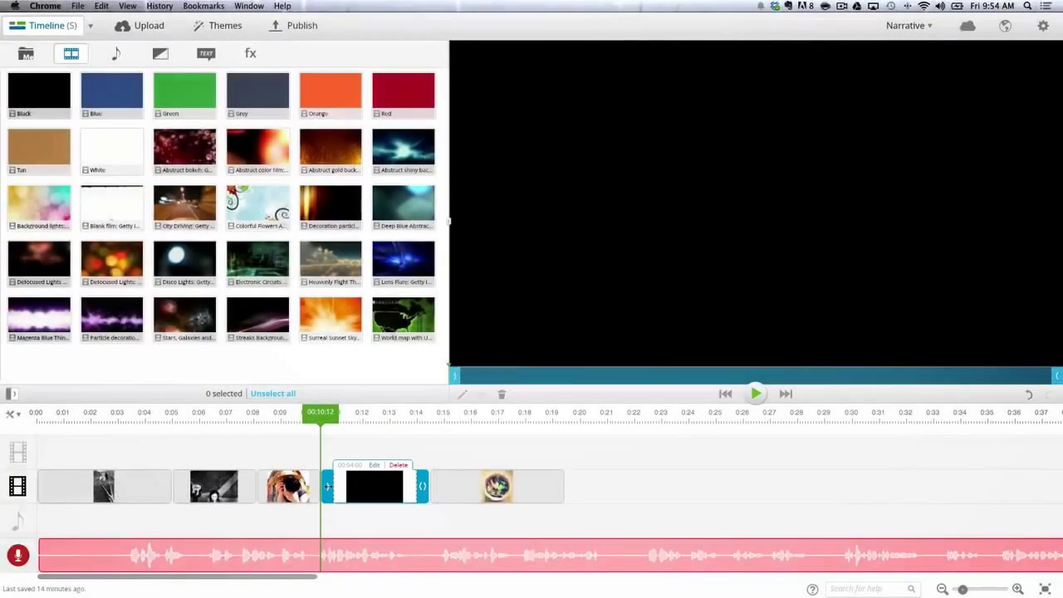
left_click_drag(328, 486, 357, 488)
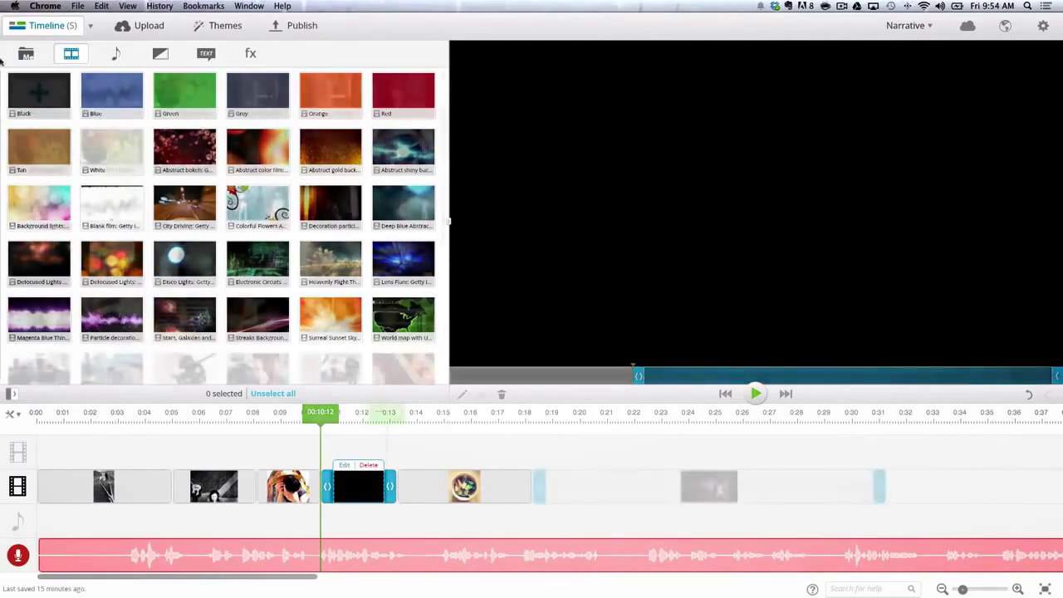
left_click(394, 412)
key("space")
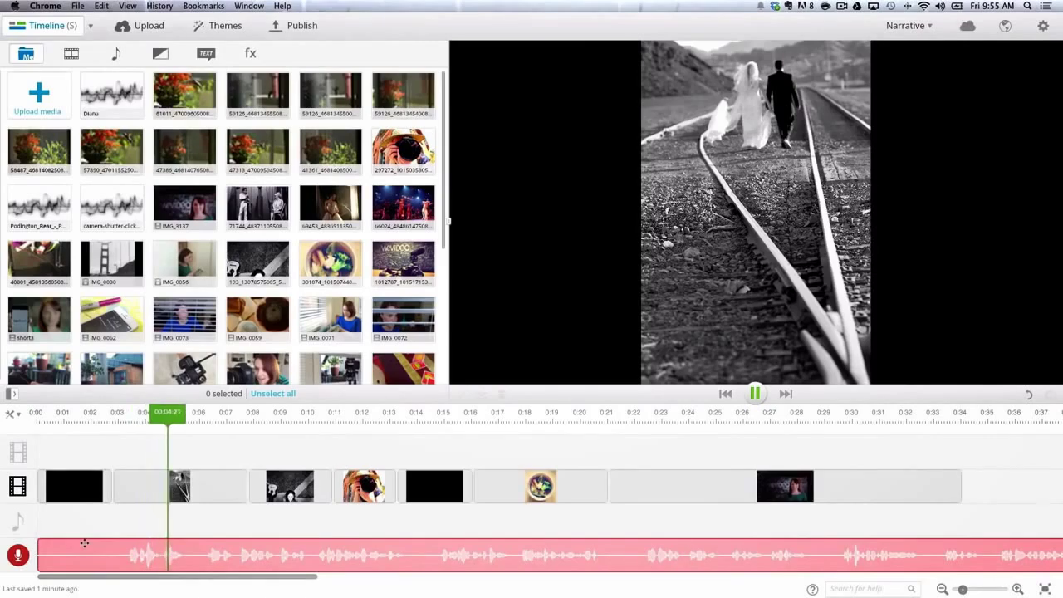
- Drop a still image on the overlay track near 0:13, trim its end, and move it into the main track
left_click(84, 543)
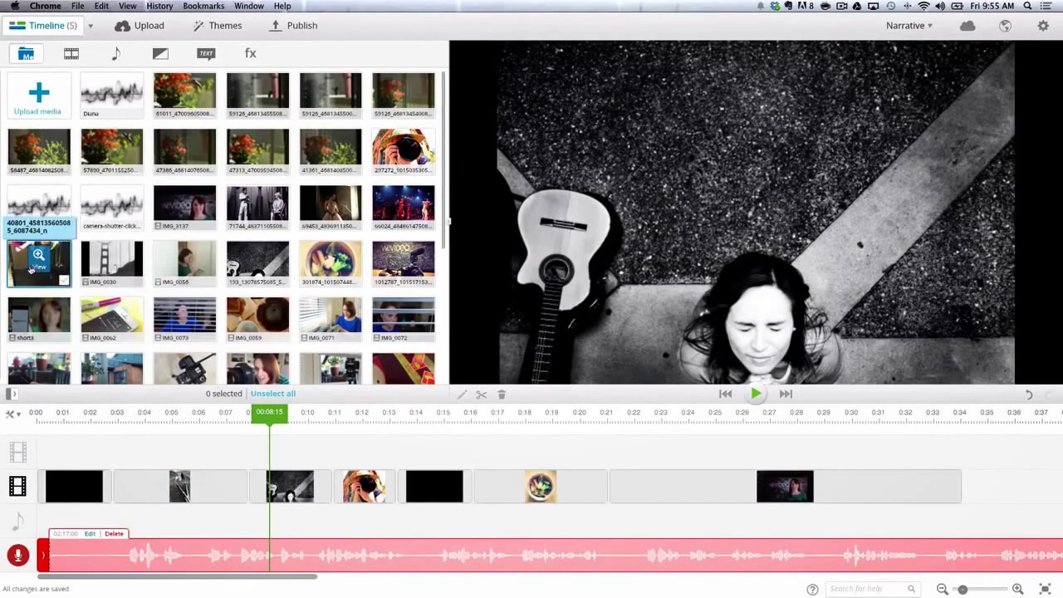
left_click_drag(37, 259, 444, 444)
left_click_drag(371, 371, 344, 371)
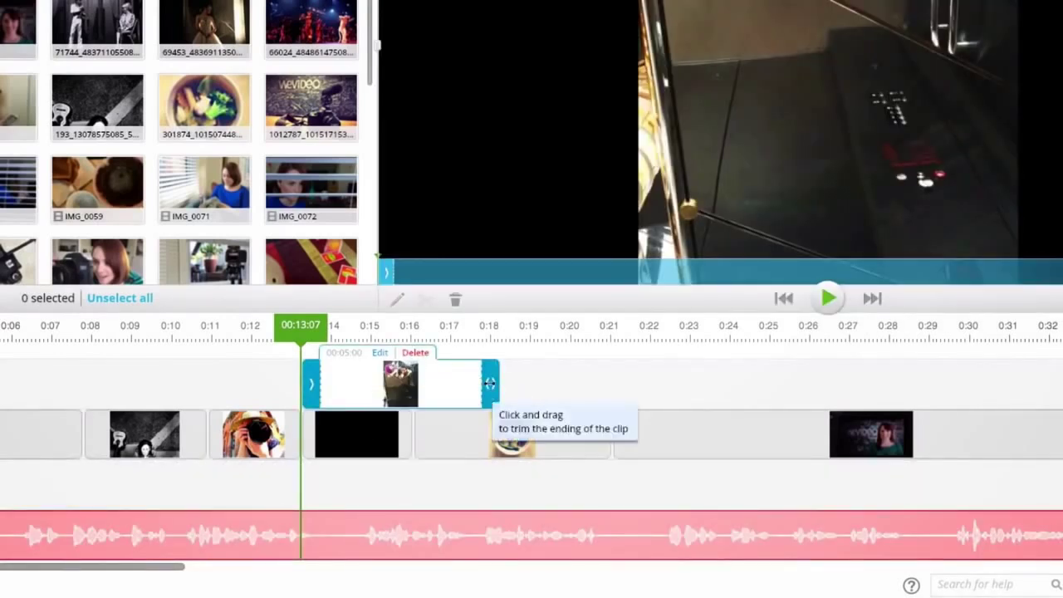
left_click_drag(491, 382, 402, 383)
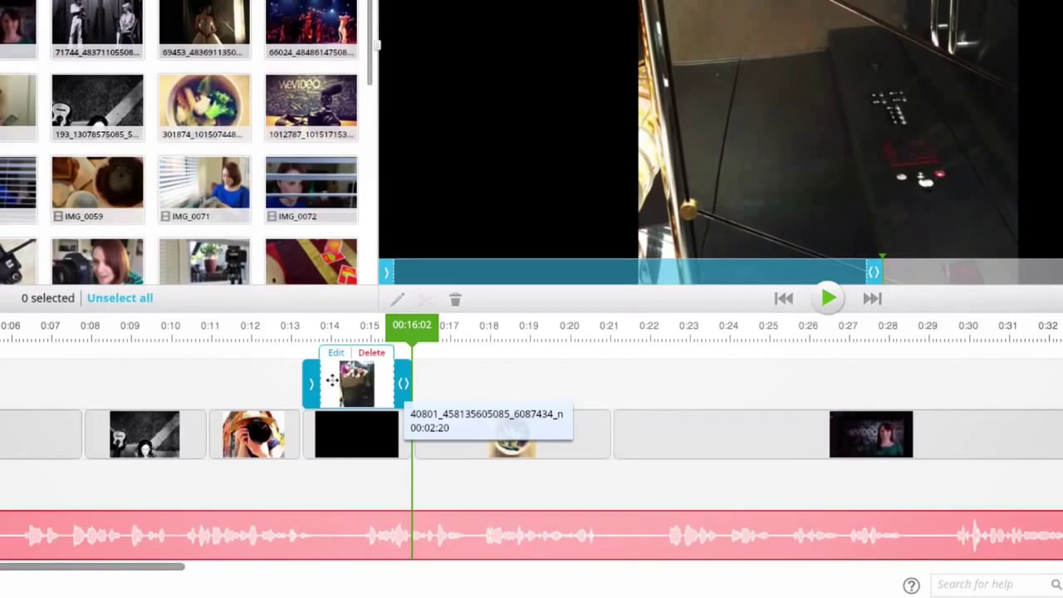
left_click_drag(331, 379, 320, 424)
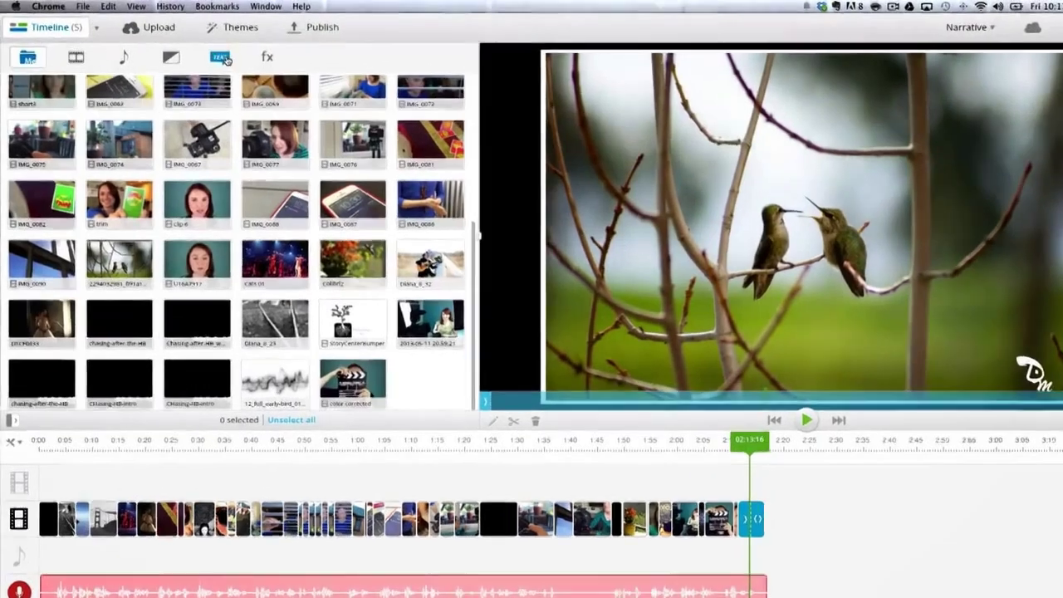
- Browse the Text, fx and Transitions libraries, then show Timeline settings with Magnetic snap and Ripple edit
left_click(206, 53)
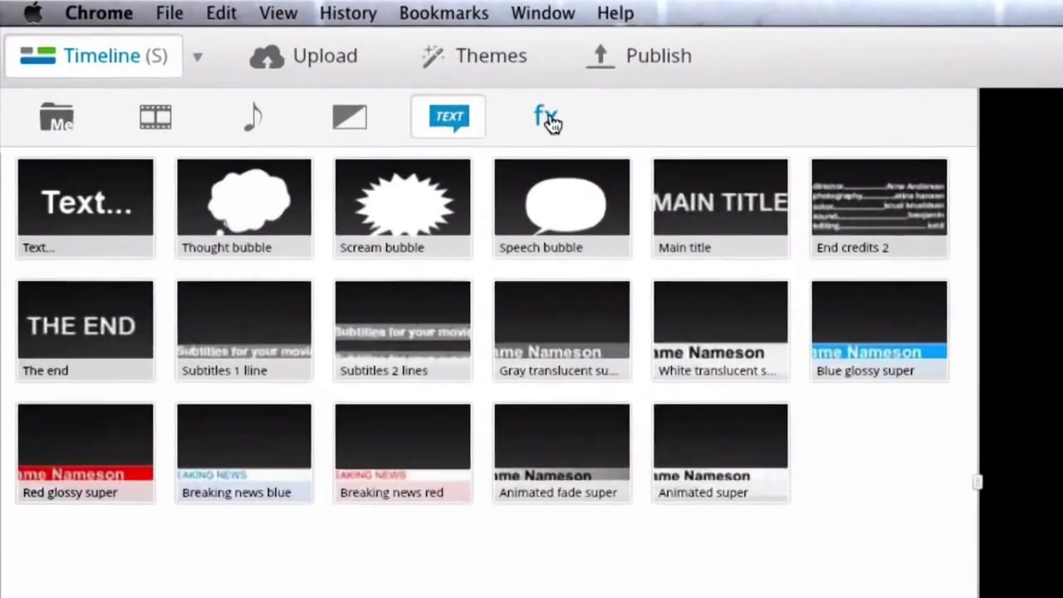
left_click(548, 119)
left_click(350, 120)
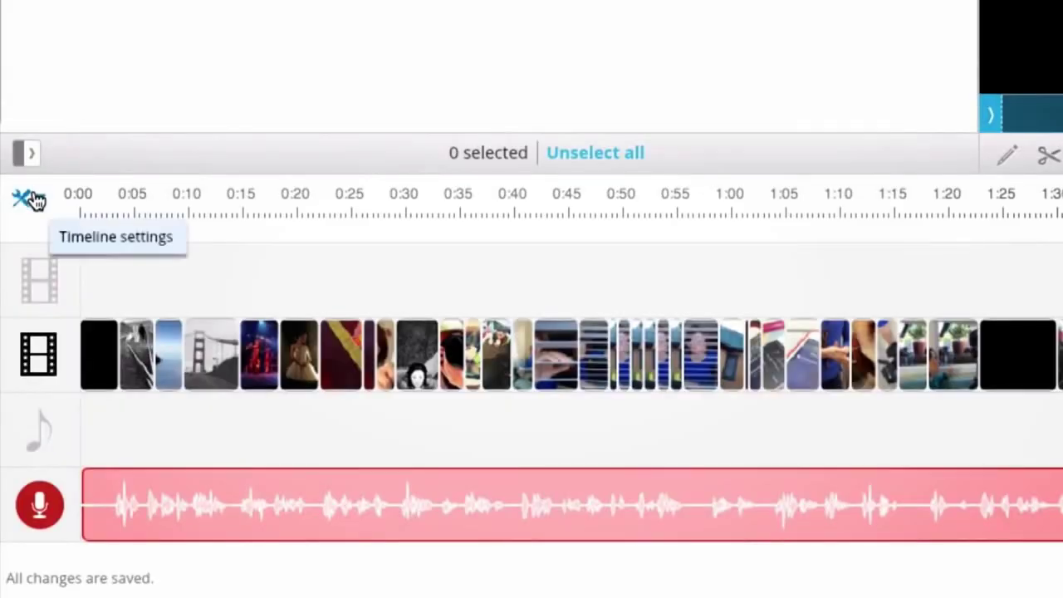
left_click(33, 200)
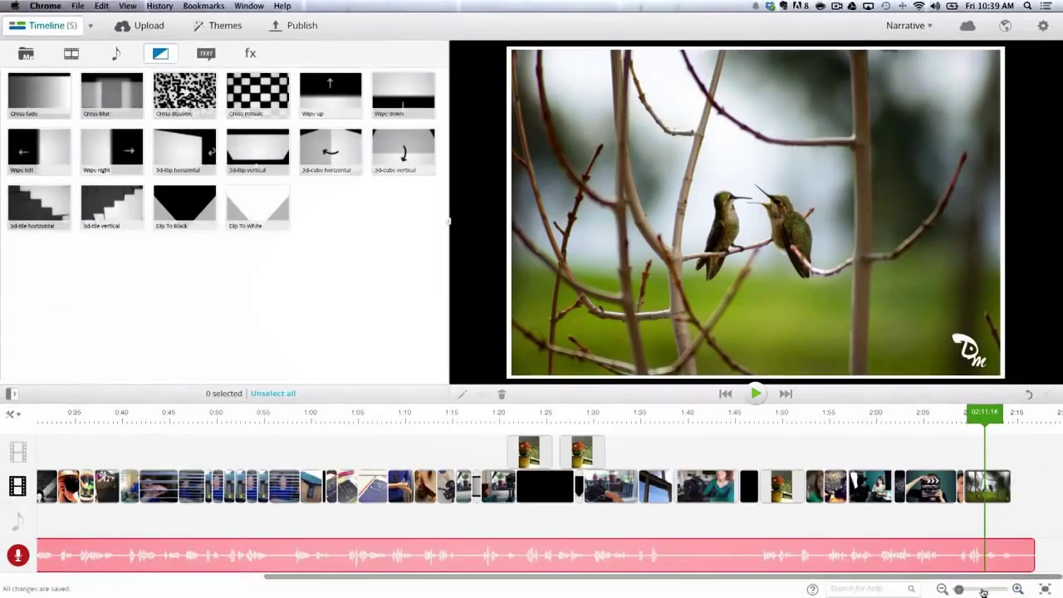
- Insert a Cross fade near 1:20 and a Dip To Black near 1:28, previewing each transition
left_click(372, 486)
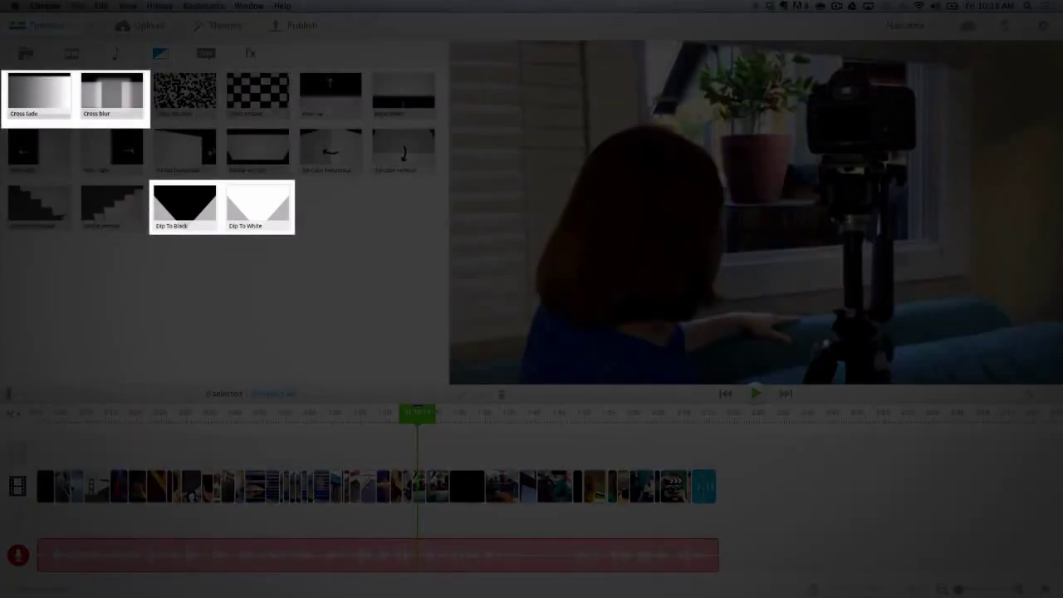
left_click(39, 93)
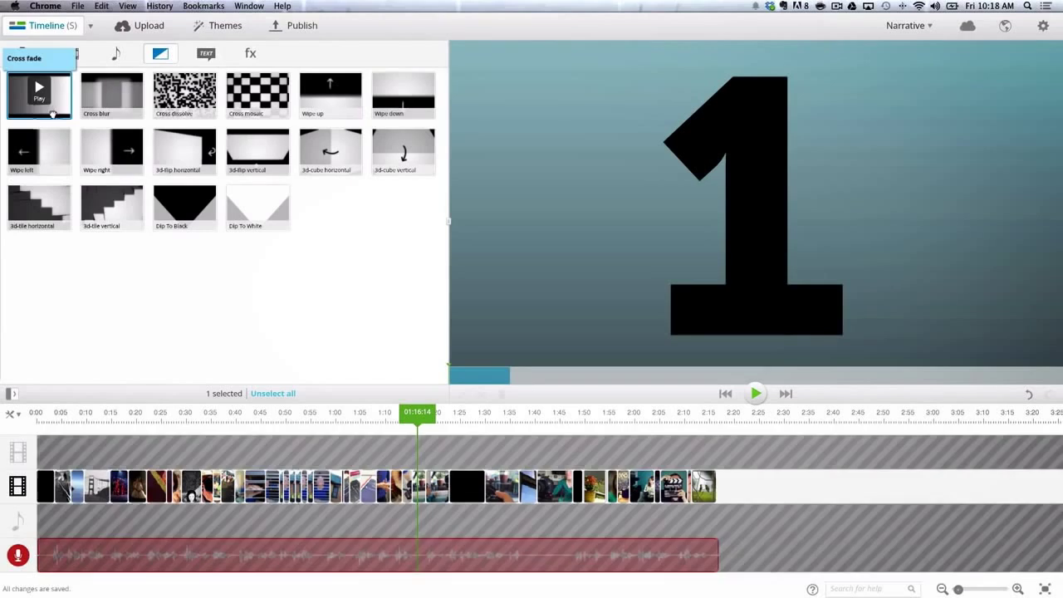
left_click_drag(374, 412, 453, 488)
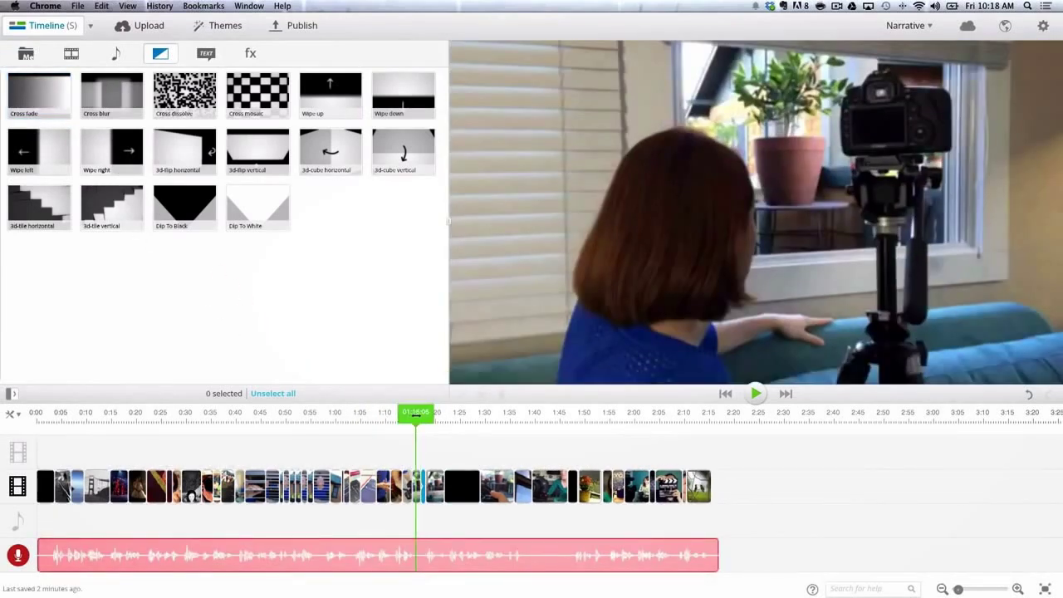
key("space")
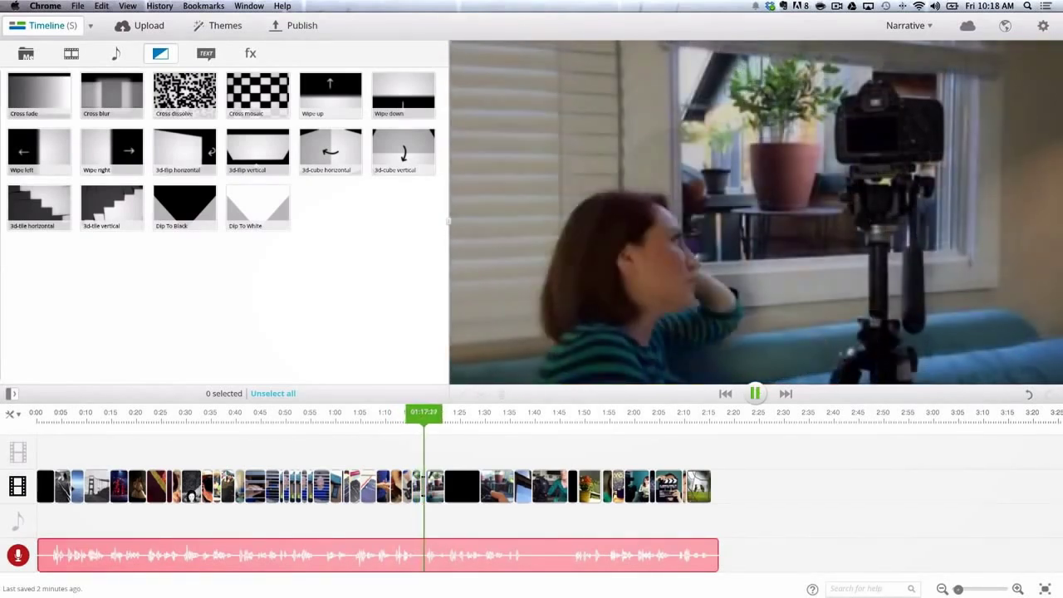
key("space")
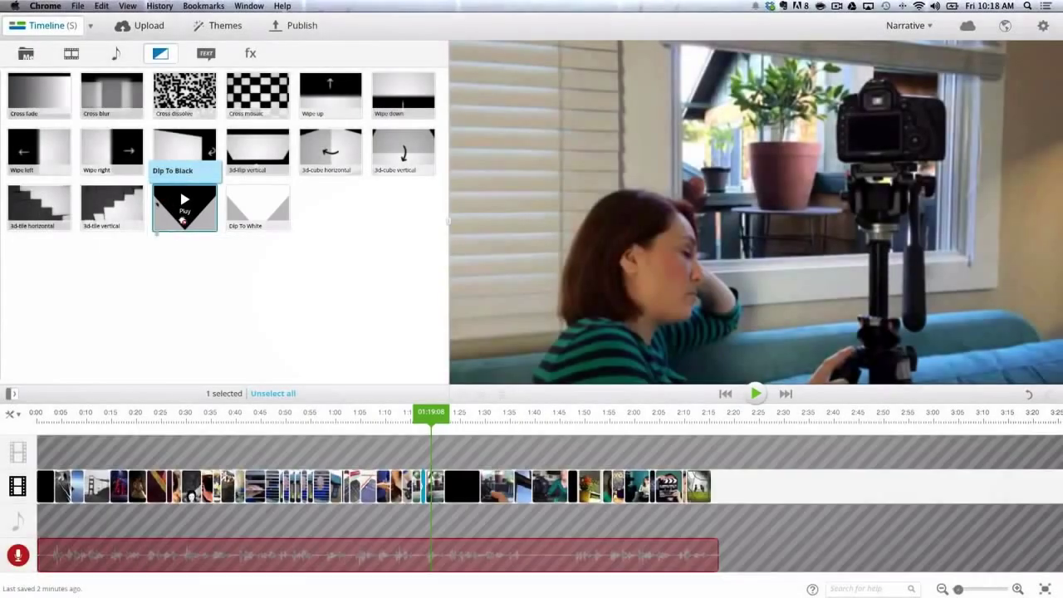
left_click_drag(166, 199, 505, 489)
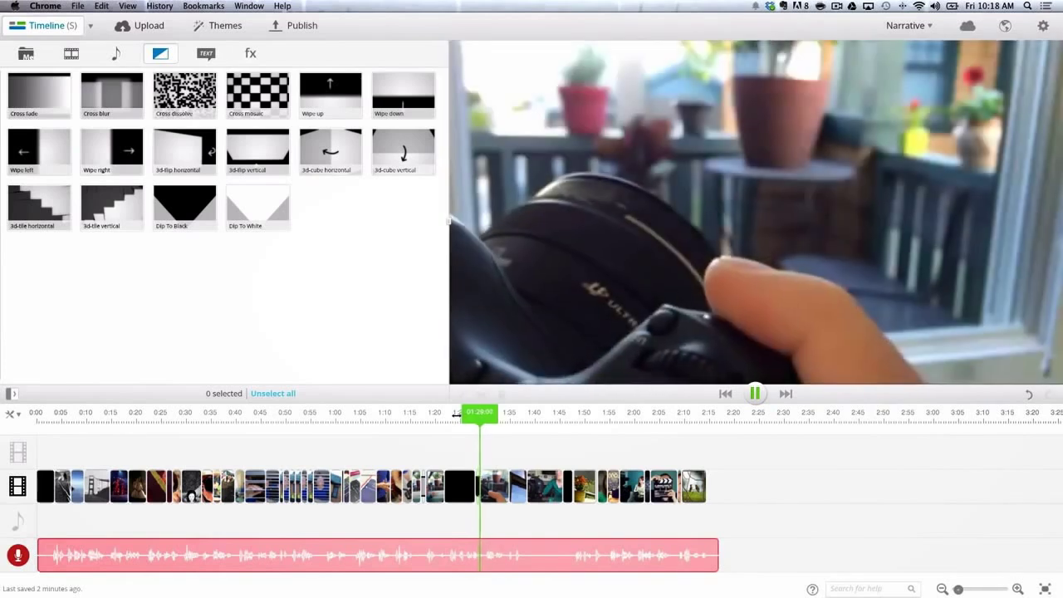
key("space")
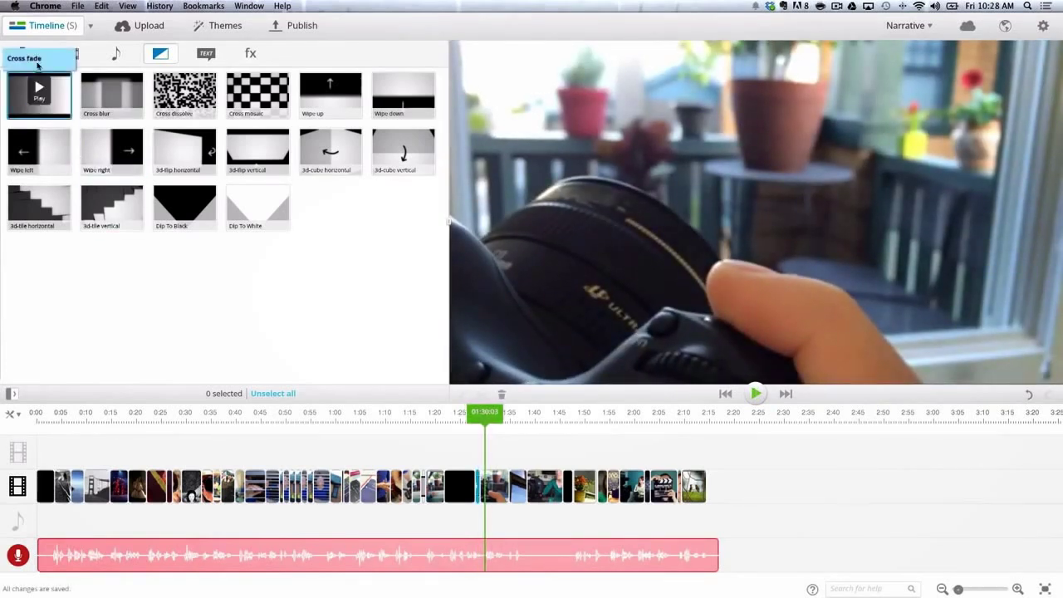
- Add the red-flower hummingbird photo to the overlay track at about 1:26 and preview it
left_click(28, 56)
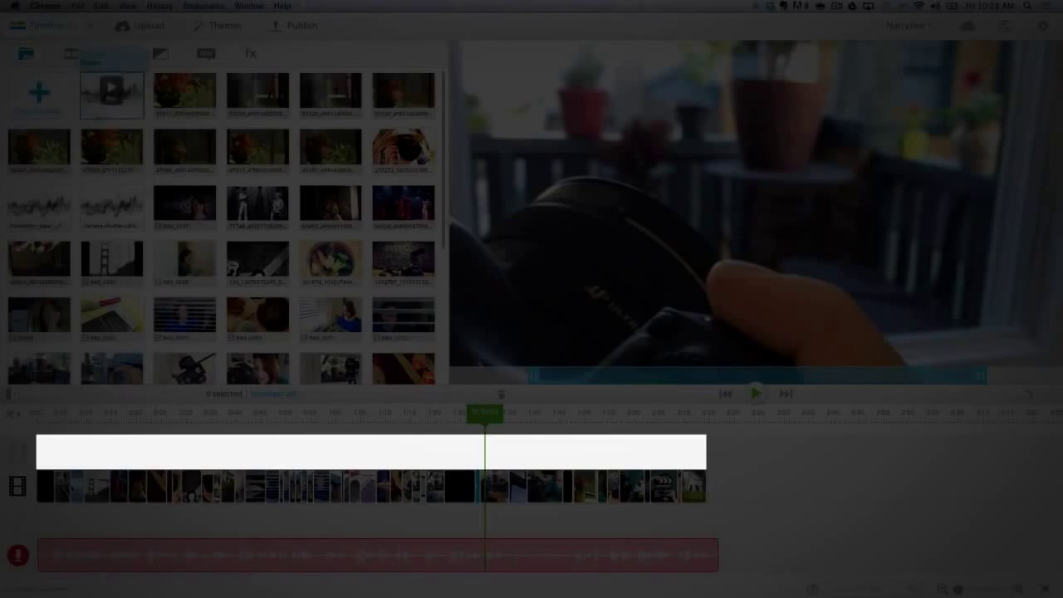
left_click_drag(111, 143, 466, 450)
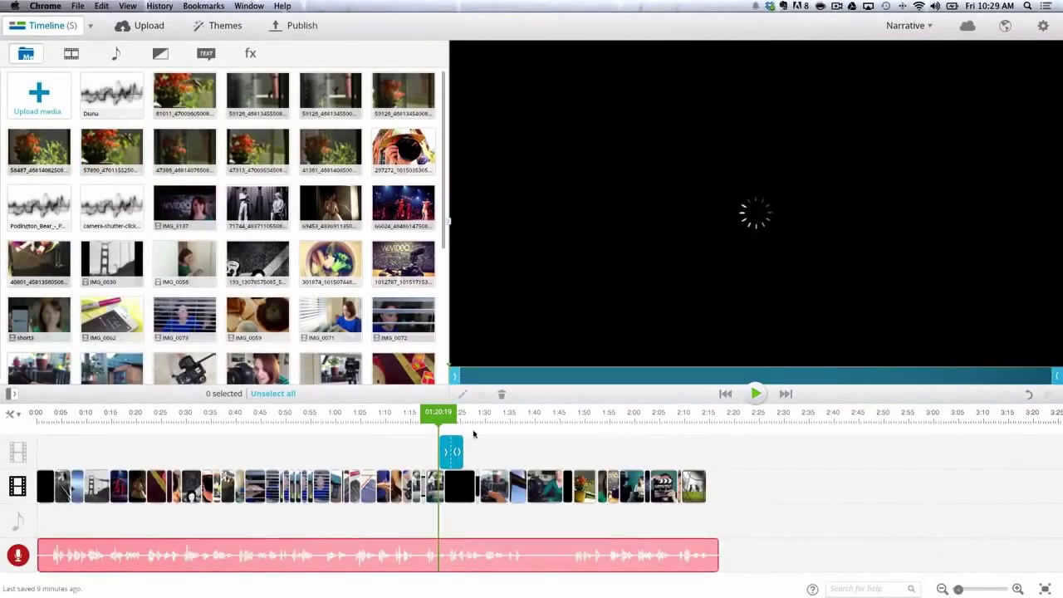
left_click(1017, 589)
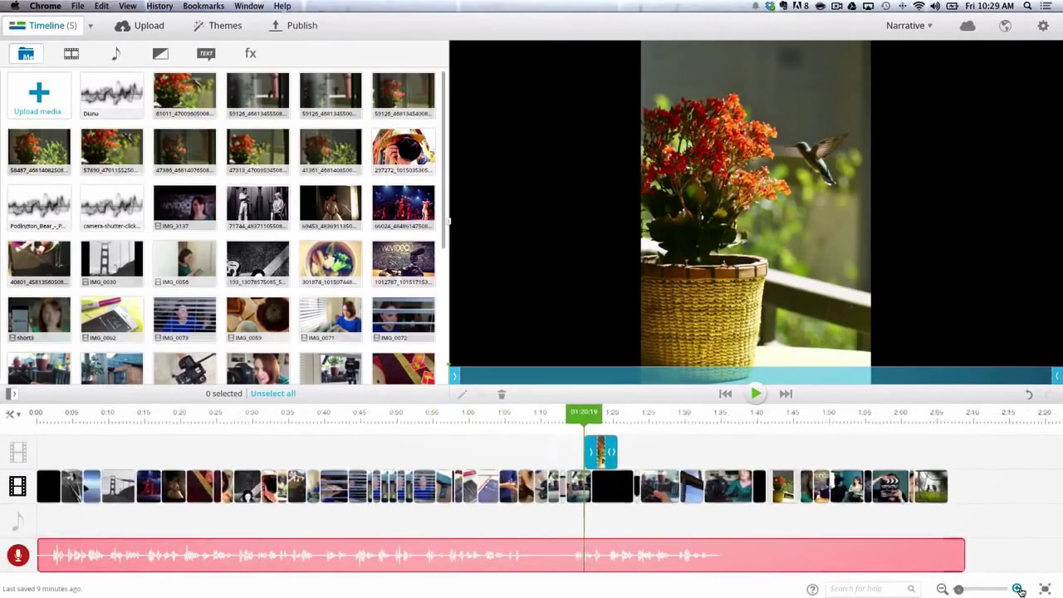
left_click(1017, 588)
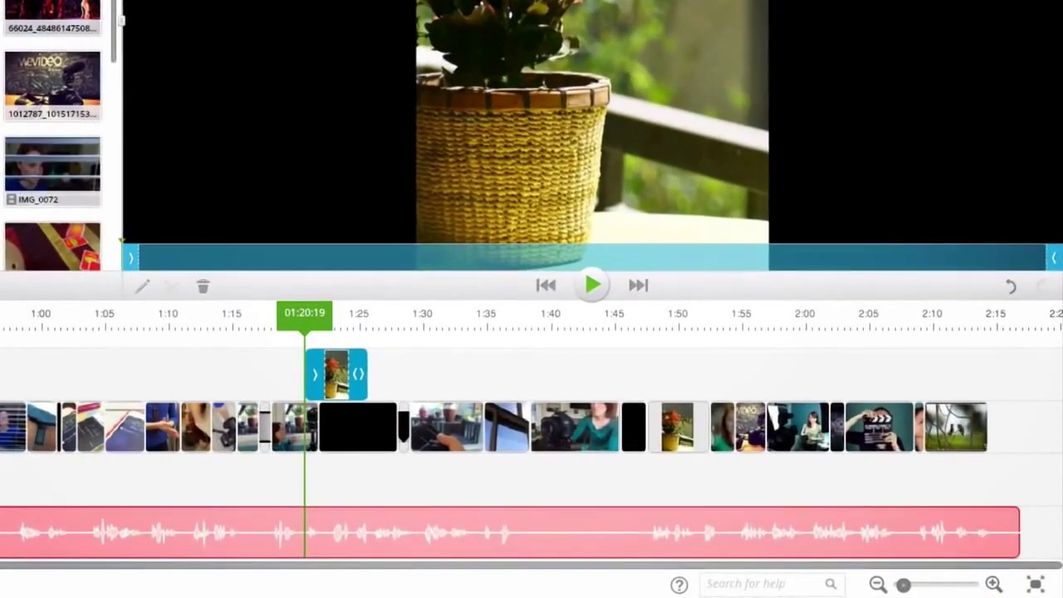
left_click_drag(336, 373, 415, 365)
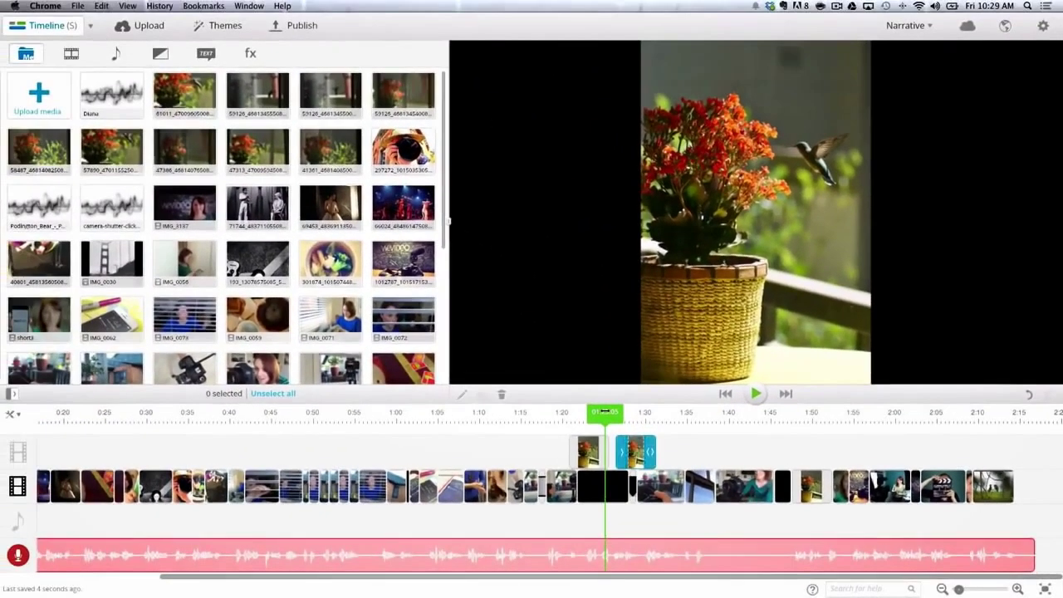
key("space")
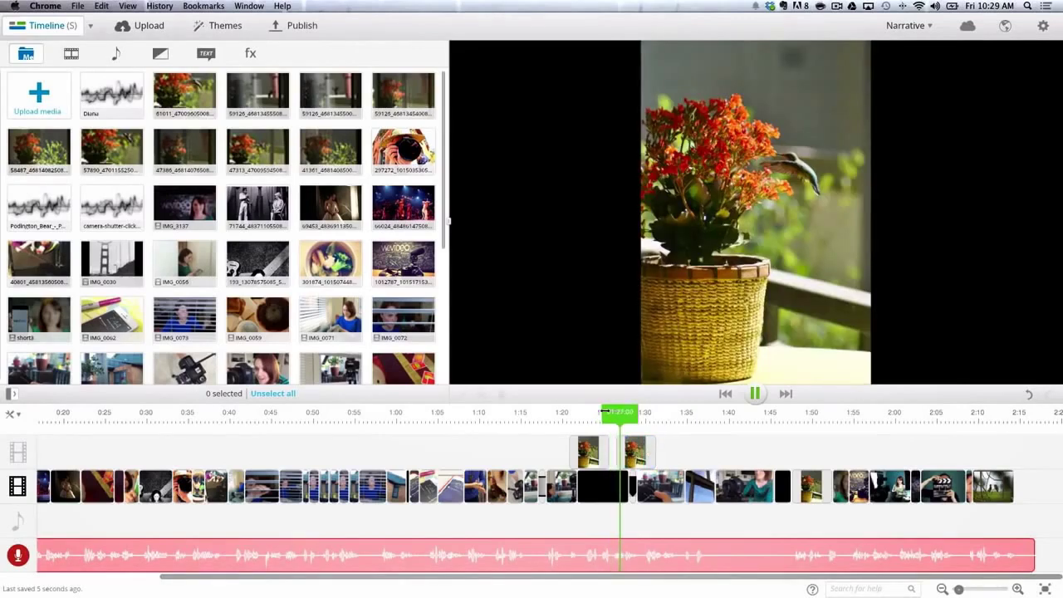
key("space")
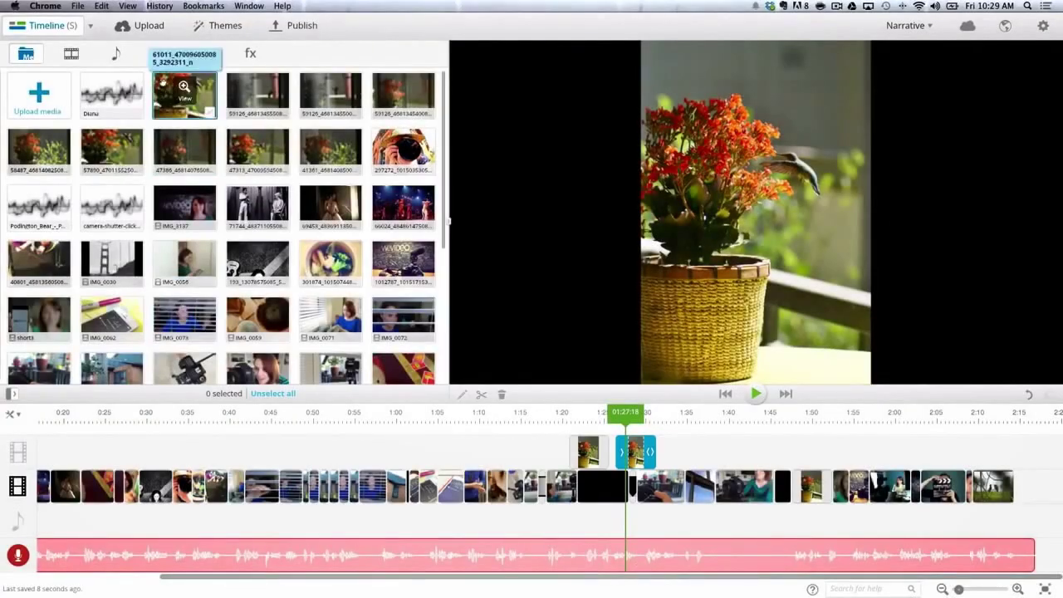
left_click(197, 55)
- Add a plain text title at the sequence start reading 'chasing after the hummingbird'
left_click_drag(33, 92, 67, 449)
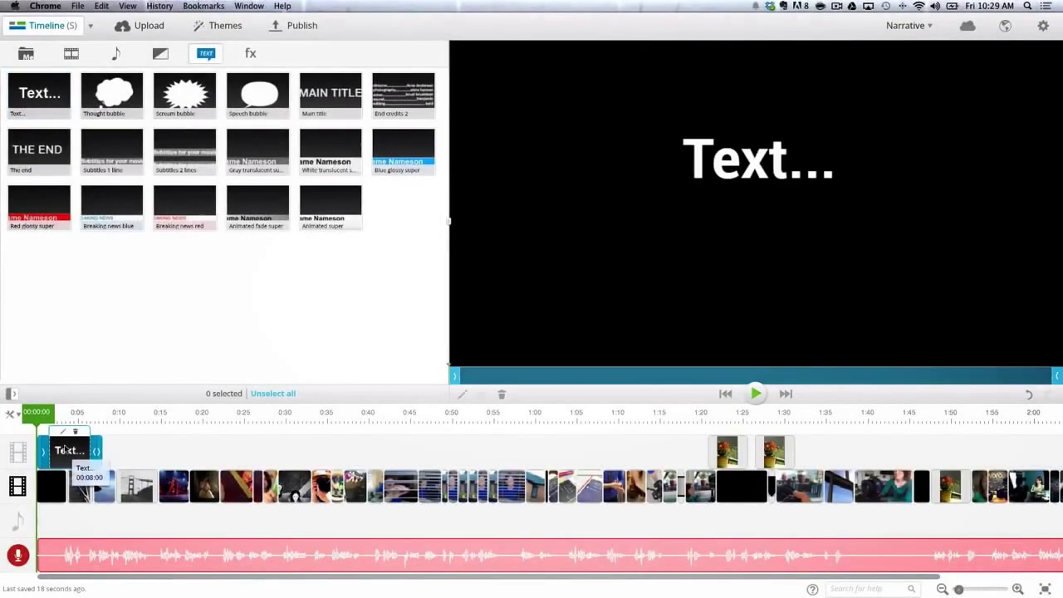
left_click(64, 432)
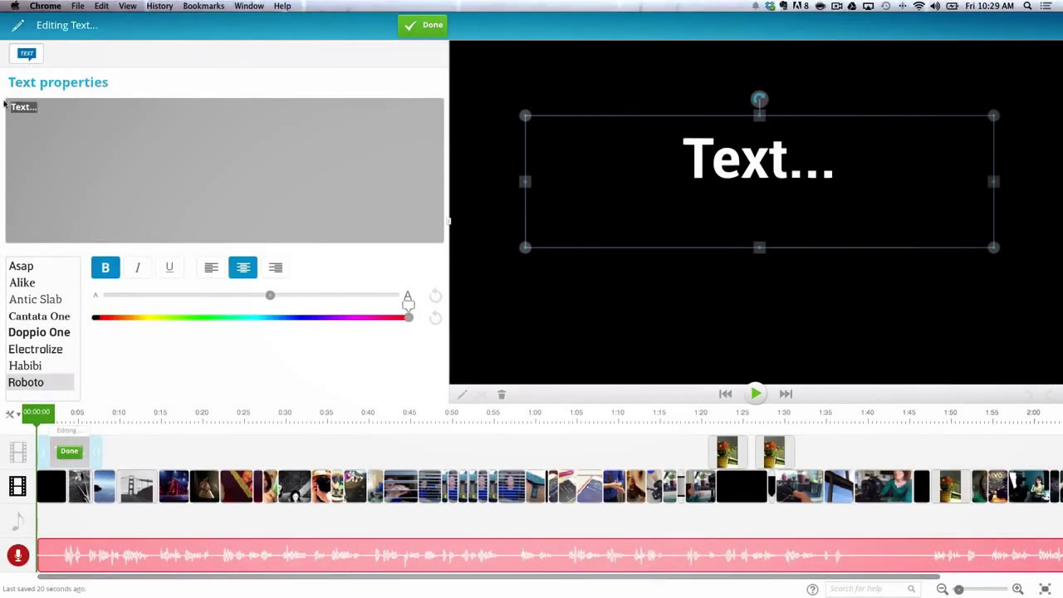
type("chasing after the humming")
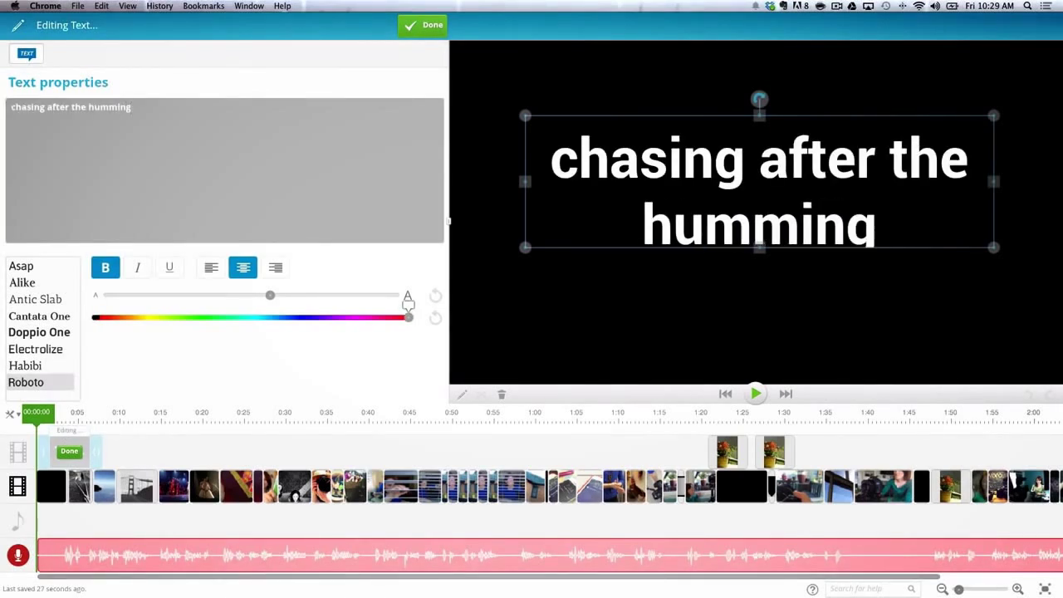
type("bird")
key("super+a")
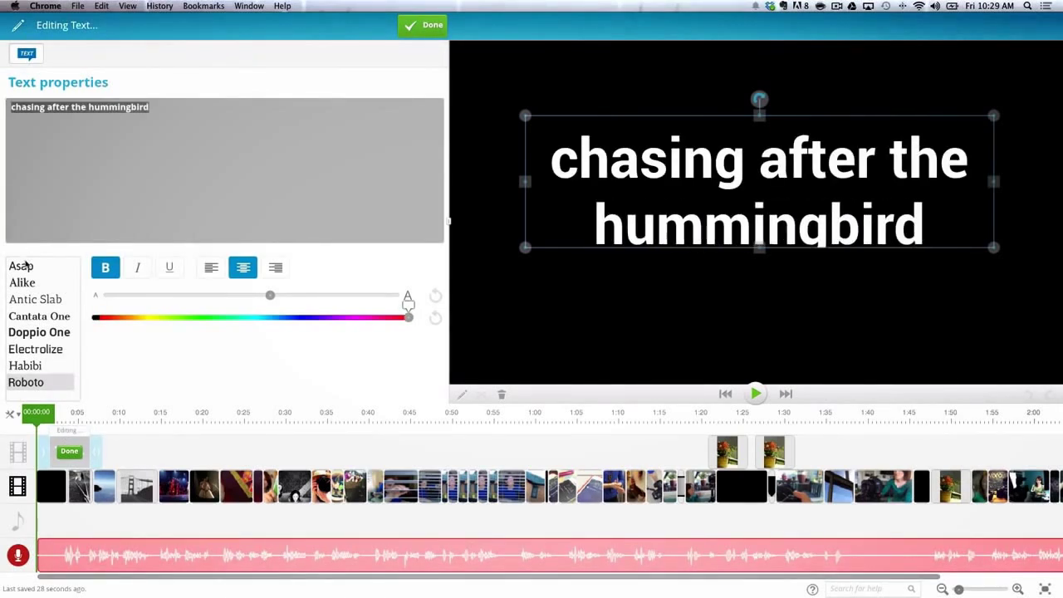
- Set the caption in smaller Asap on one line, place it lower right, and play it back
left_click(27, 266)
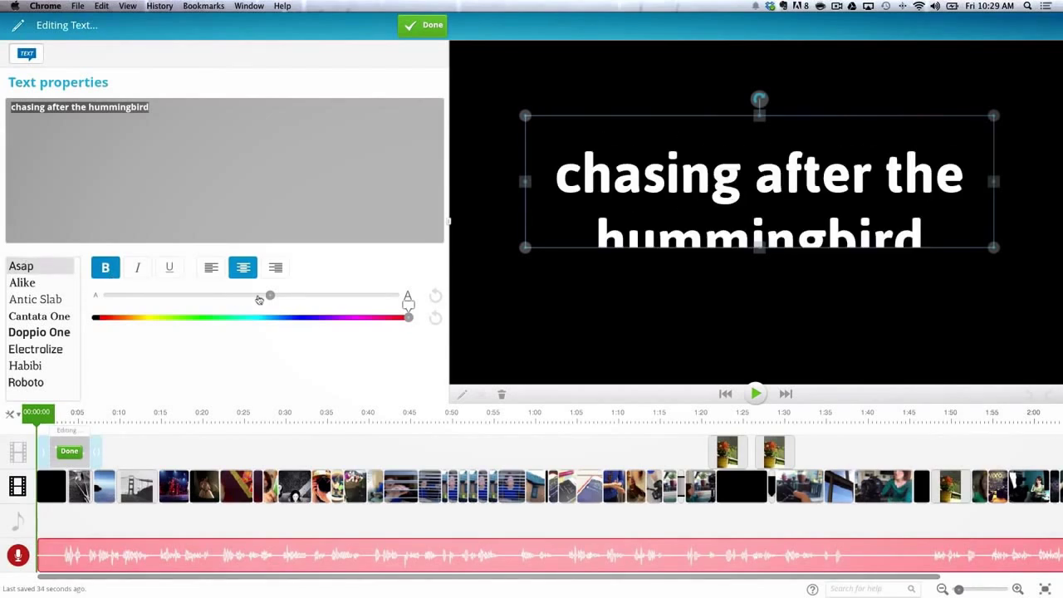
left_click_drag(259, 299, 157, 299)
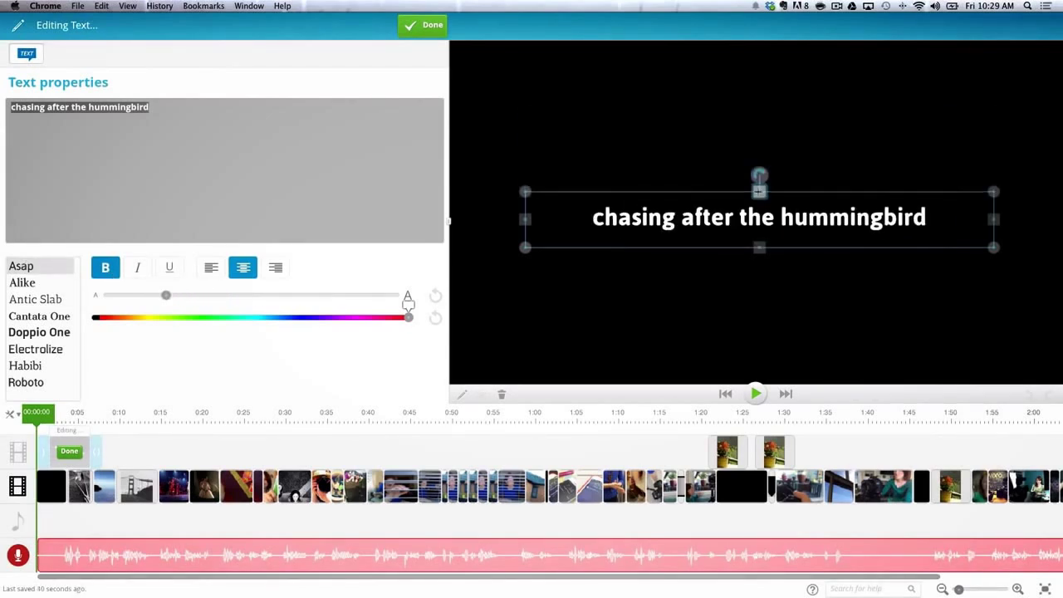
left_click_drag(703, 219, 838, 343)
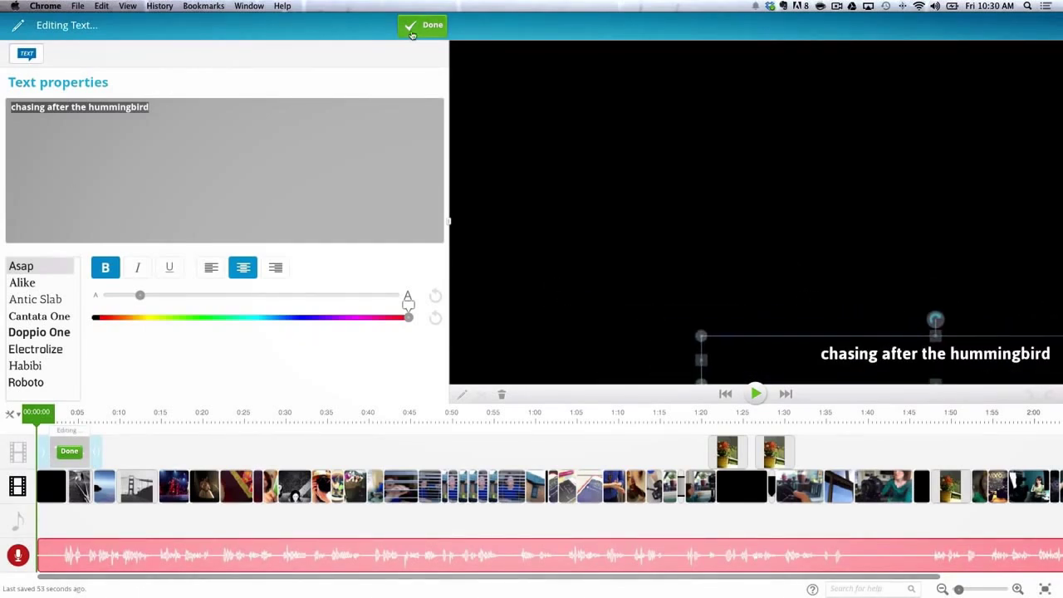
left_click(412, 34)
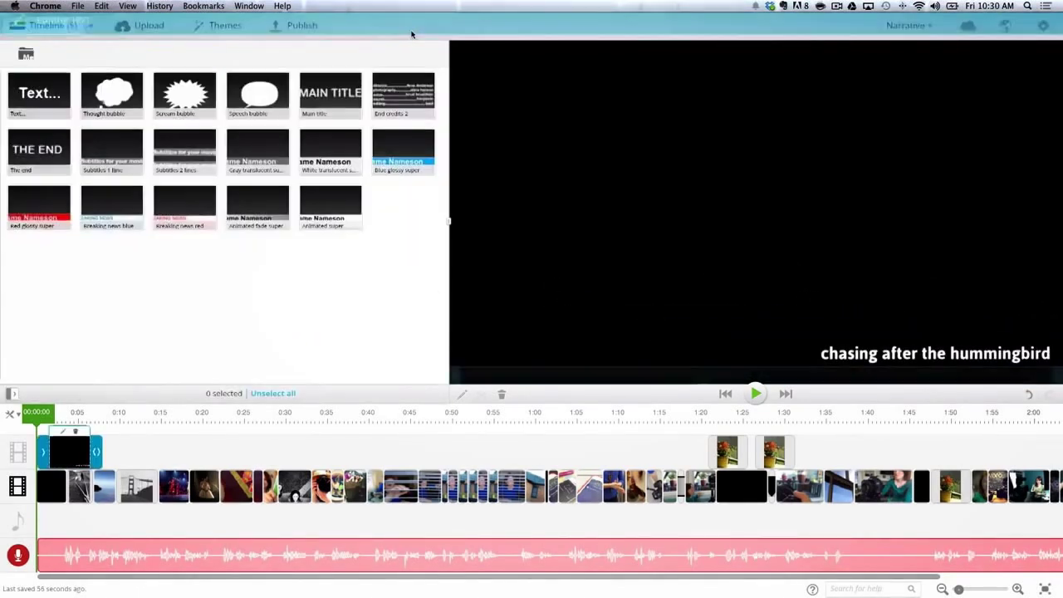
key("space")
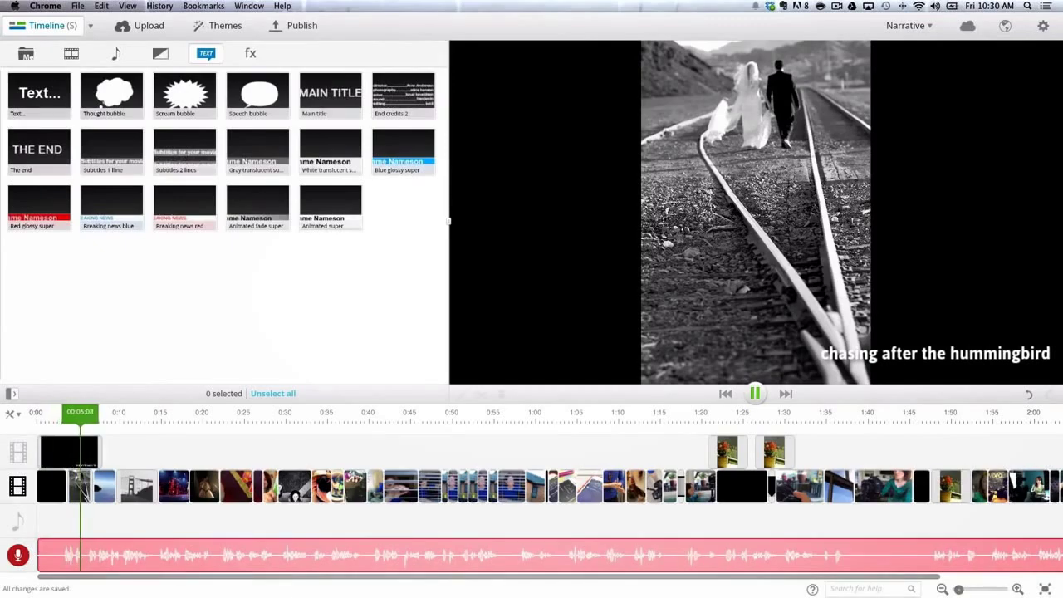
- Stop playback and switch the view from Timeline (S) to Timeline (Advanced)
key("space")
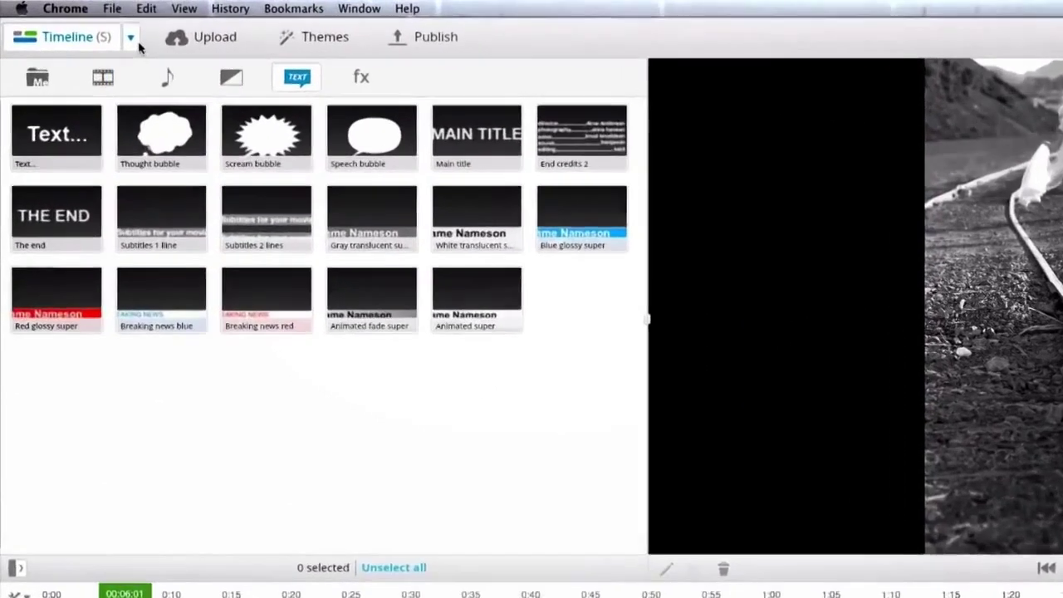
left_click(90, 26)
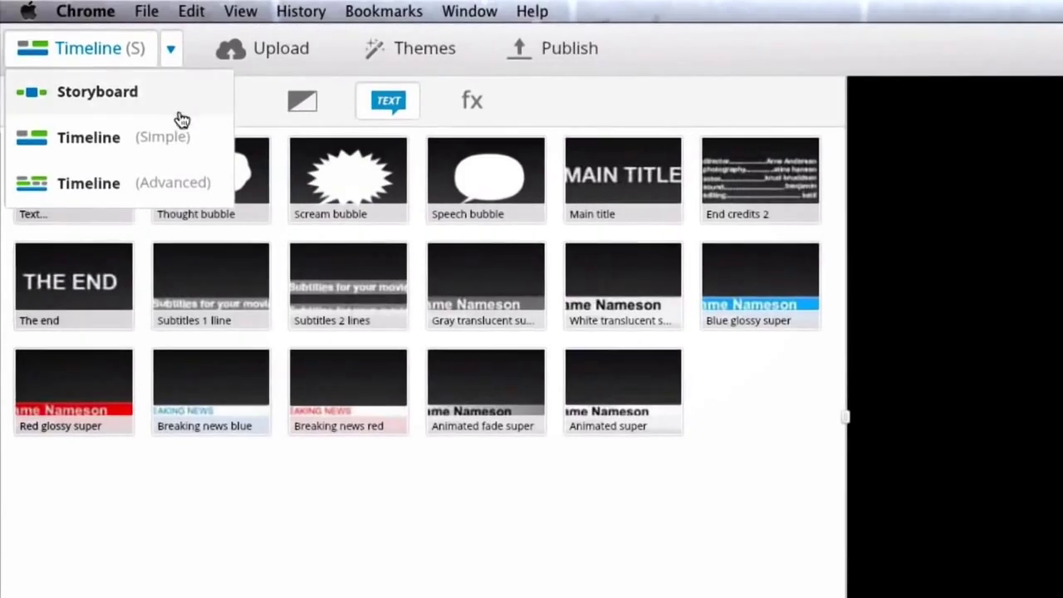
left_click(186, 202)
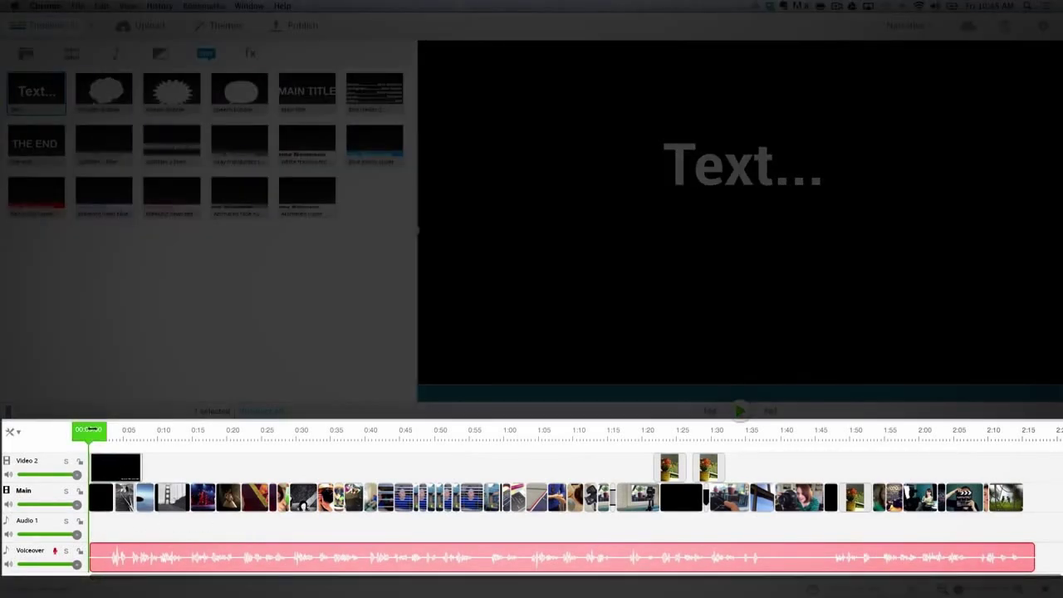
left_click_drag(93, 429, 325, 446)
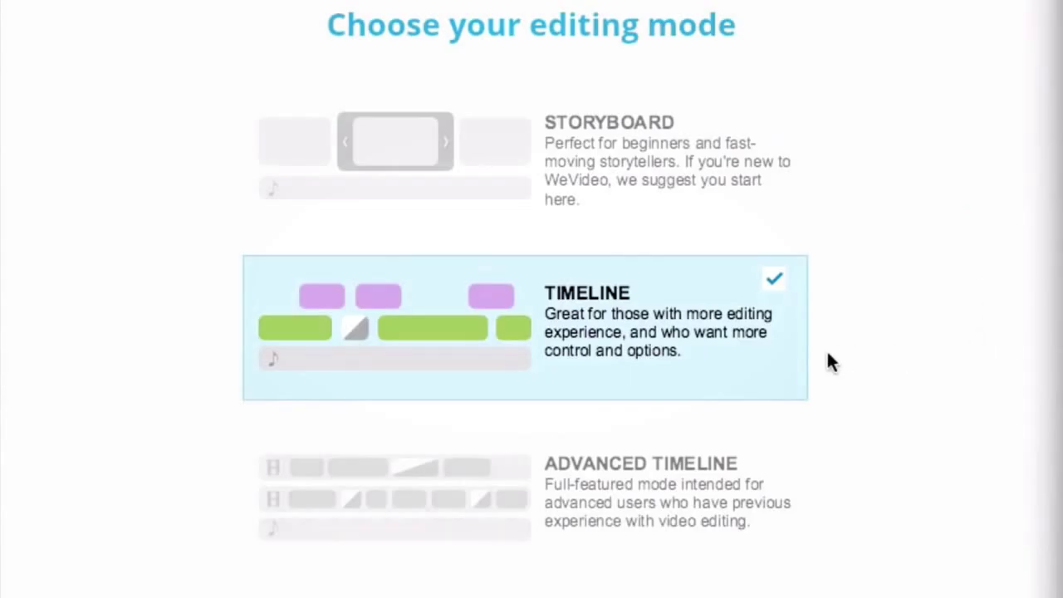
- Select the Advanced Timeline card, then trim the end of the clip near 1:20
left_click(743, 523)
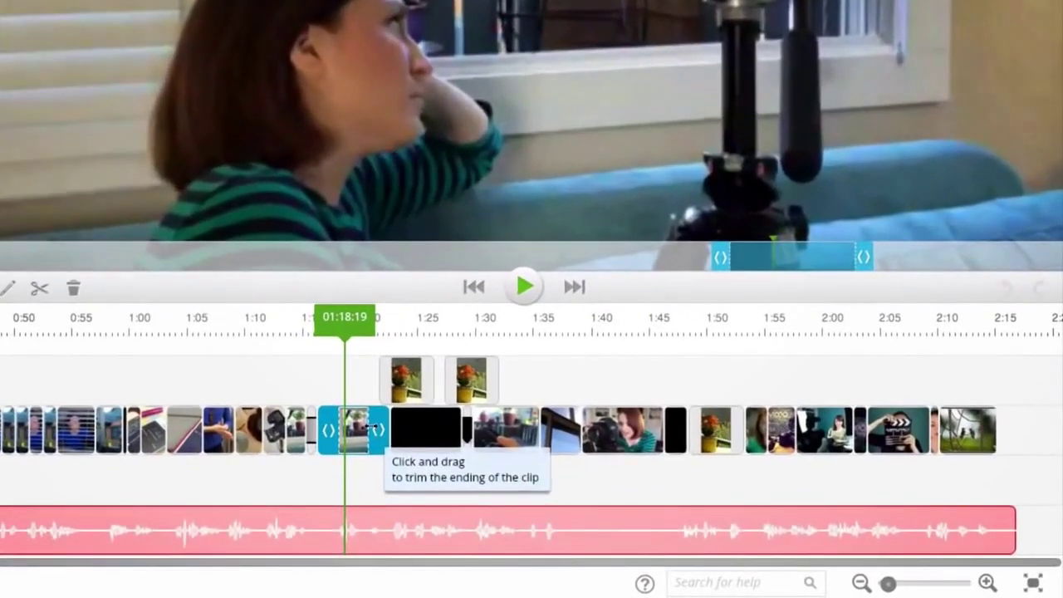
left_click(612, 488)
left_click_drag(370, 429, 345, 433)
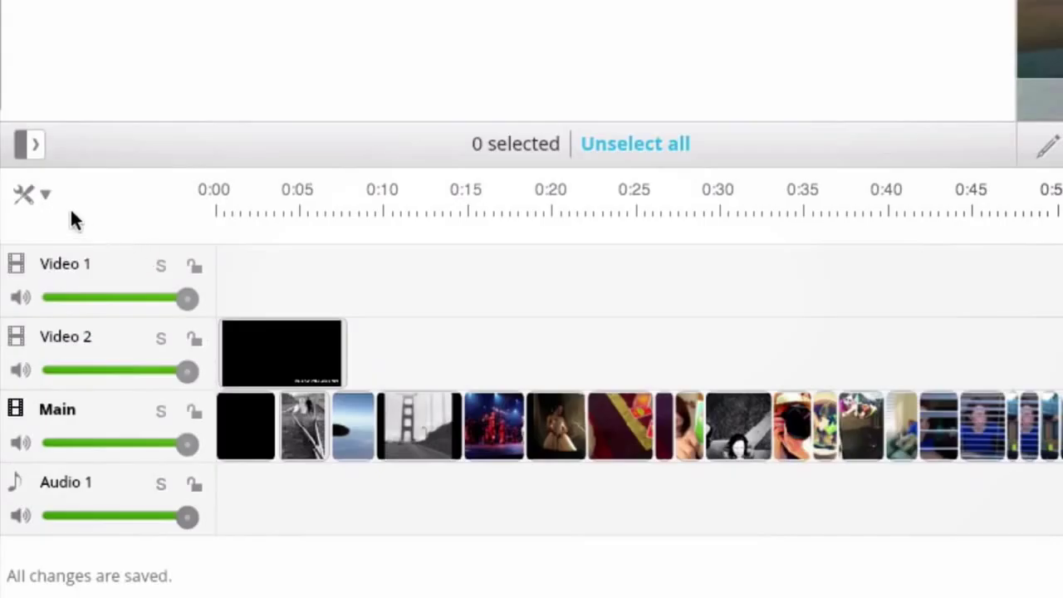
- Show clip opacity lines and ramp the clip's opacity from full down to 0 across its whole length
left_click(46, 197)
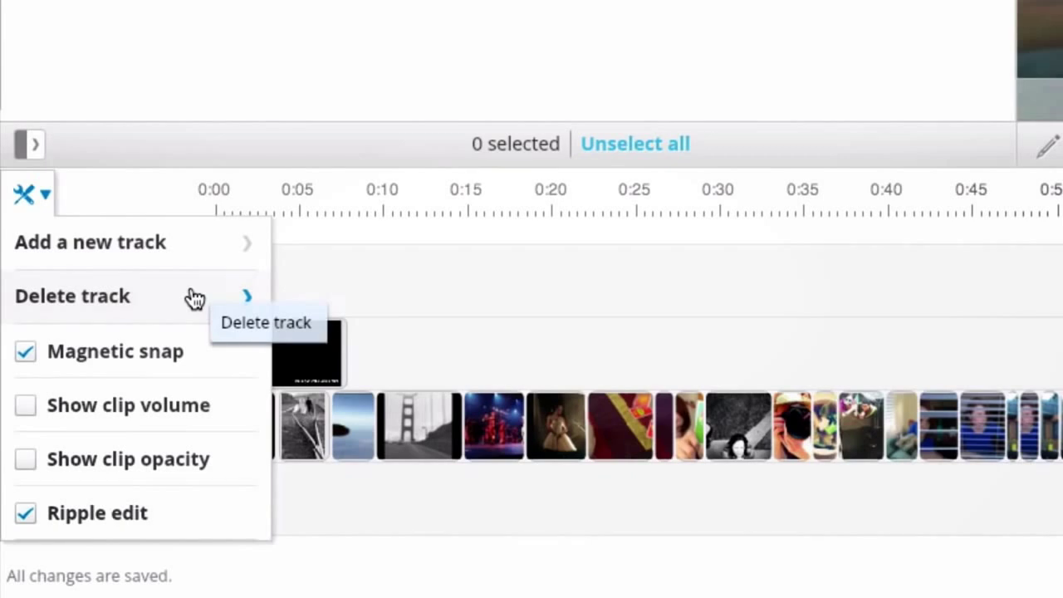
left_click(196, 465)
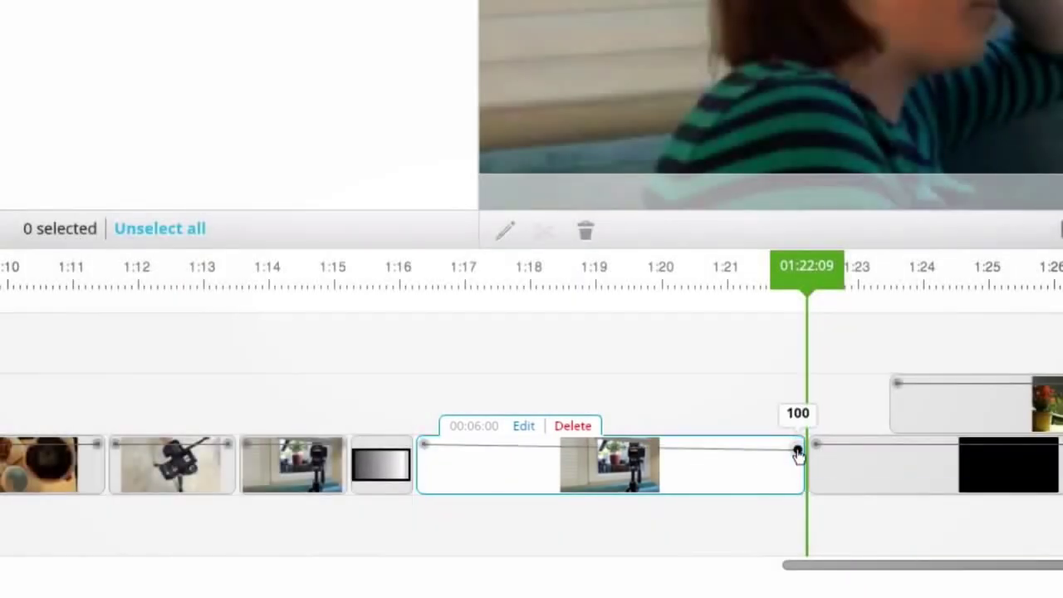
mouse_move(797, 454)
left_mouse_down()
mouse_move(800, 489)
mouse_move(798, 445)
left_mouse_up()
left_click(717, 449)
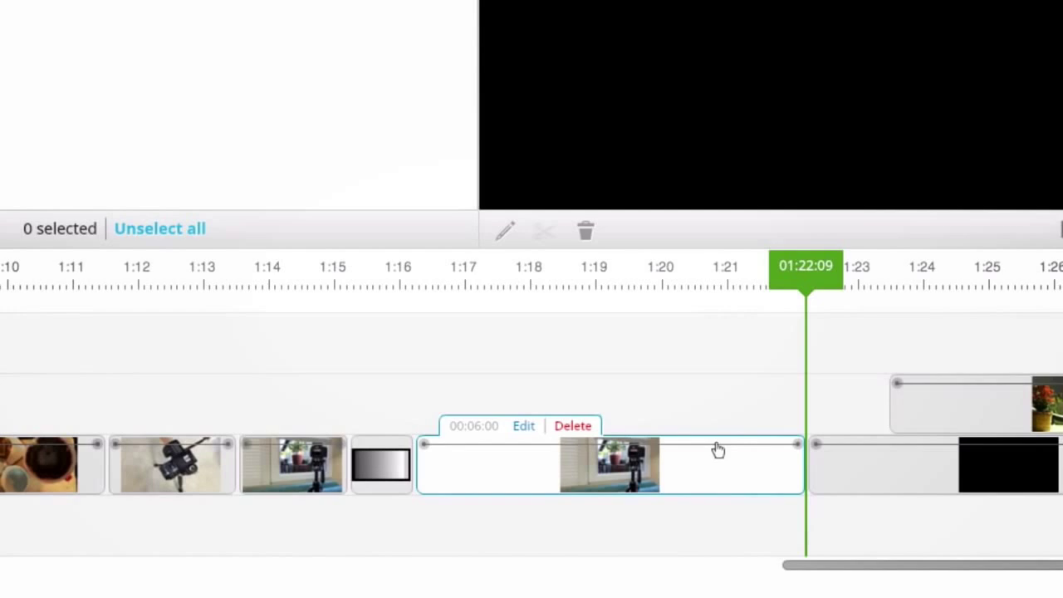
left_click_drag(711, 445, 758, 446)
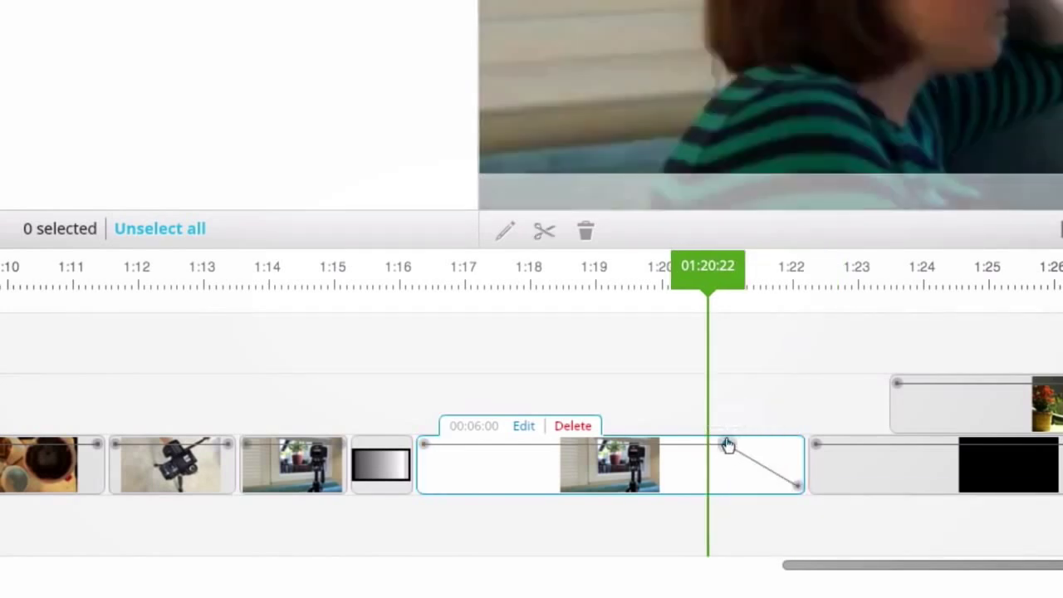
left_click_drag(708, 272, 778, 270)
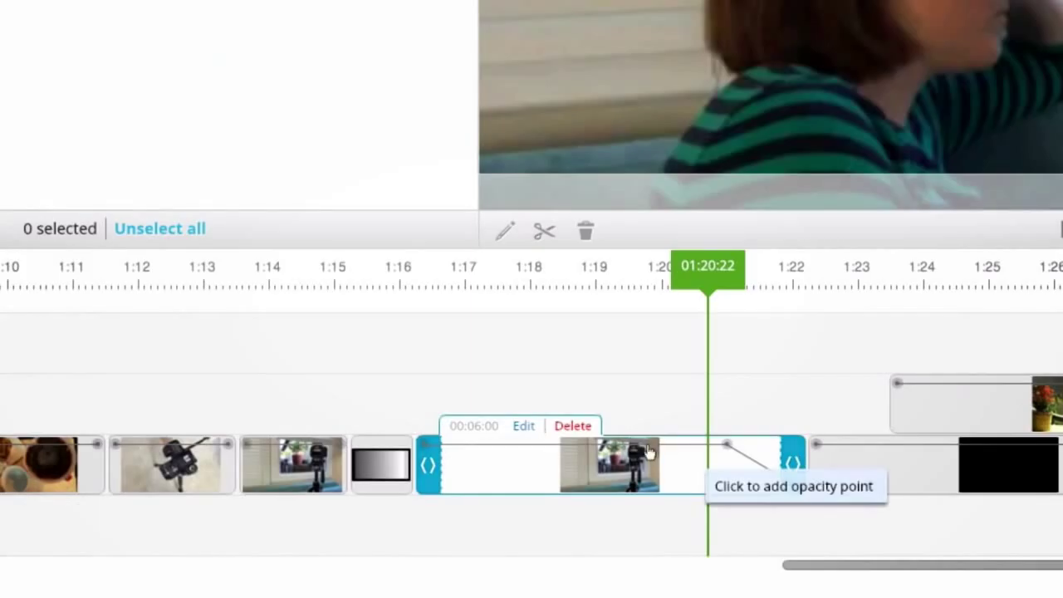
left_click(493, 529)
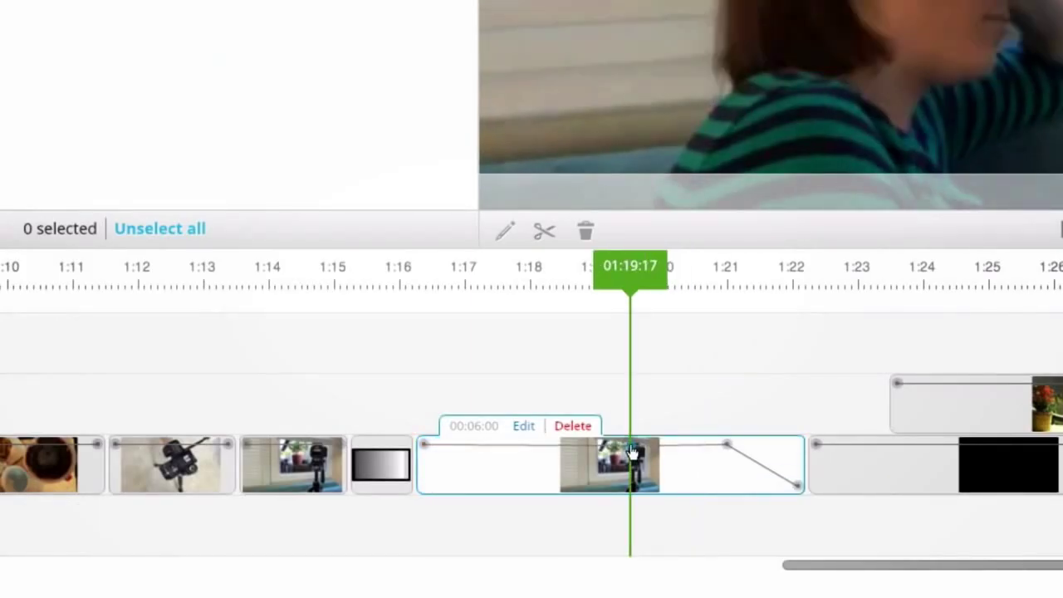
double_click(728, 445)
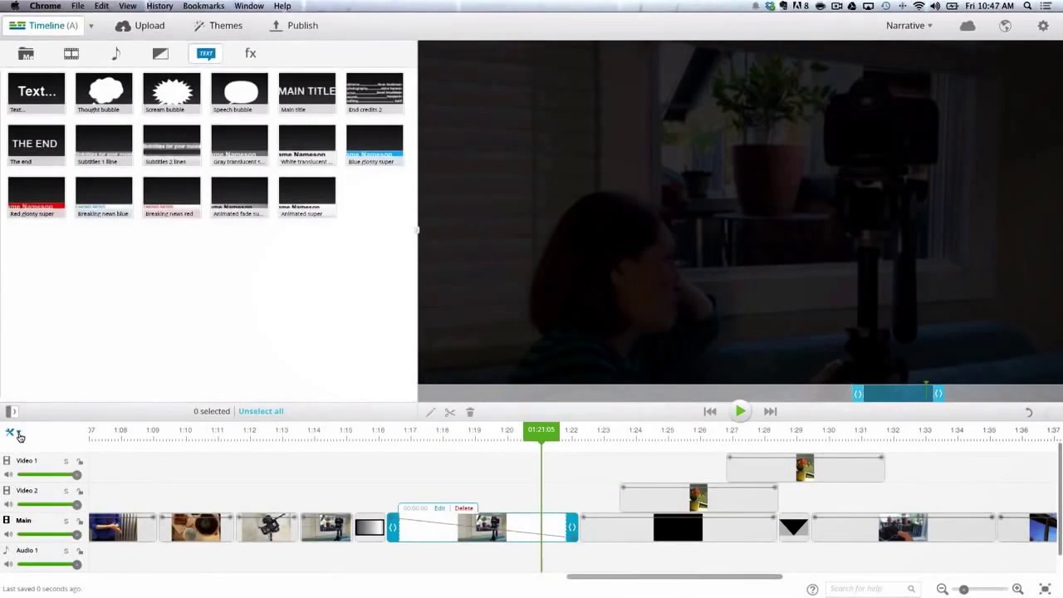
- Hide the opacity lines again and reshape the clip's volume line
left_click(19, 436)
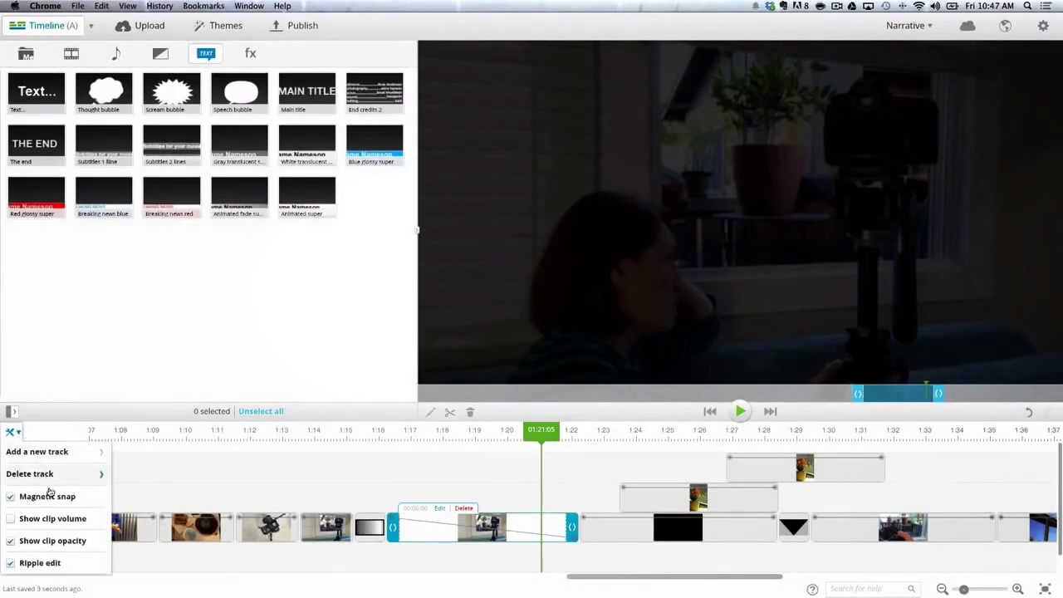
left_click(50, 541)
left_click(17, 433)
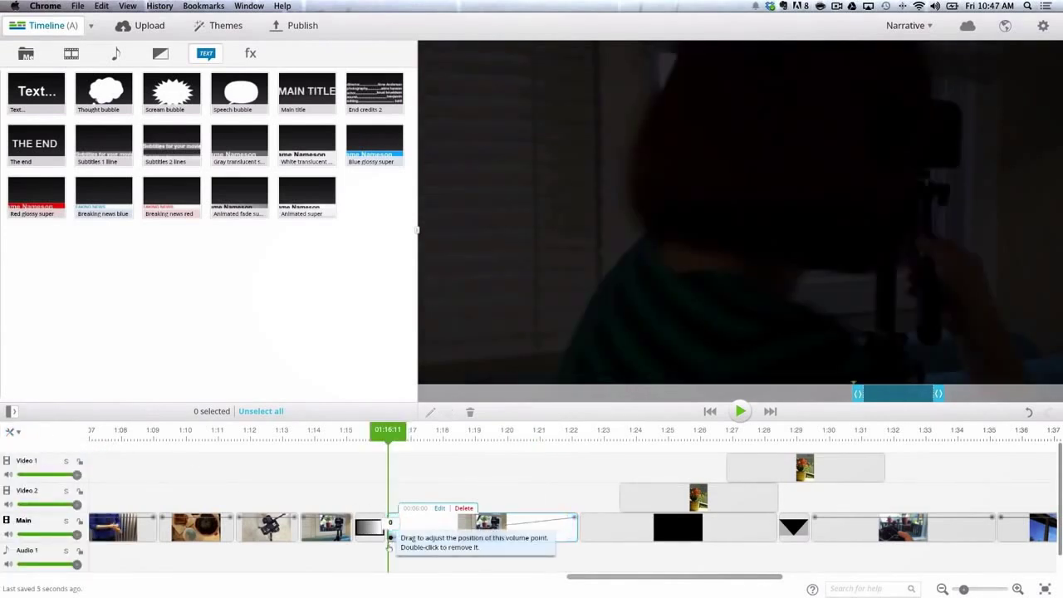
left_click_drag(388, 518, 390, 541)
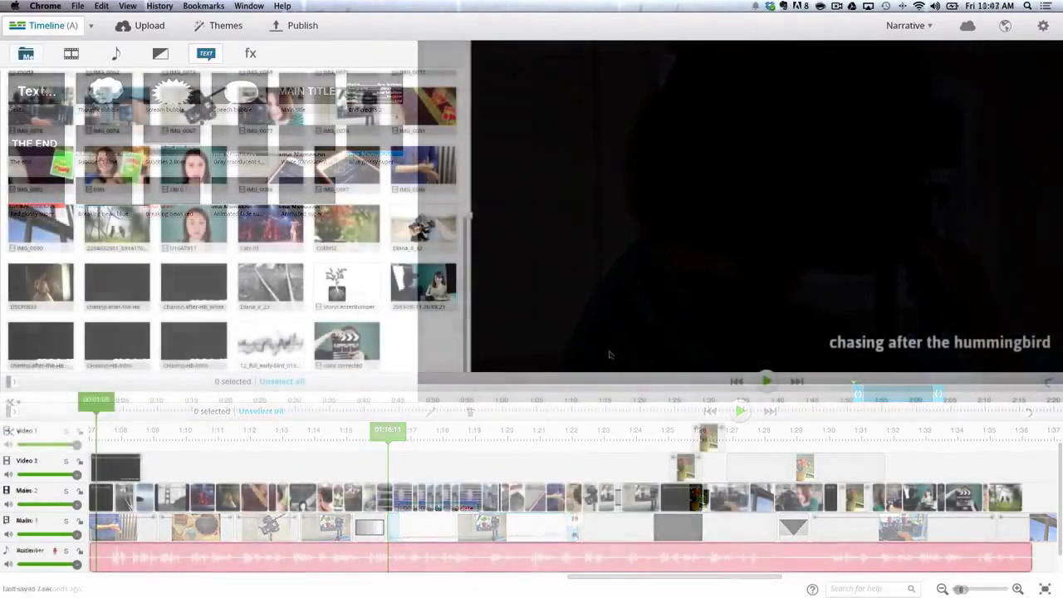
- Play back the timeline, widen the media library and try out the track volume sliders
left_click(763, 386)
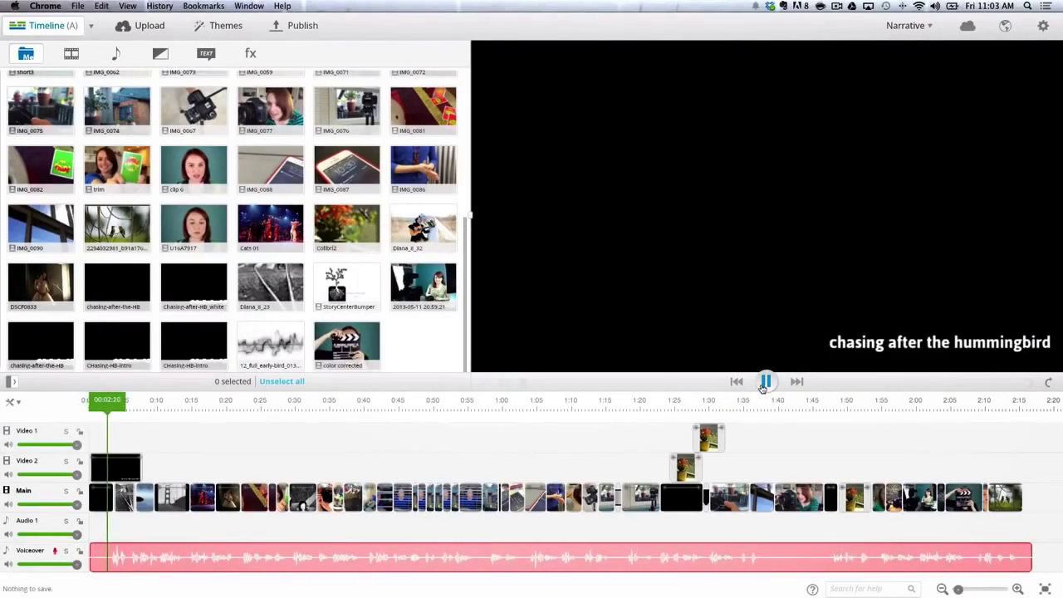
left_click(129, 559)
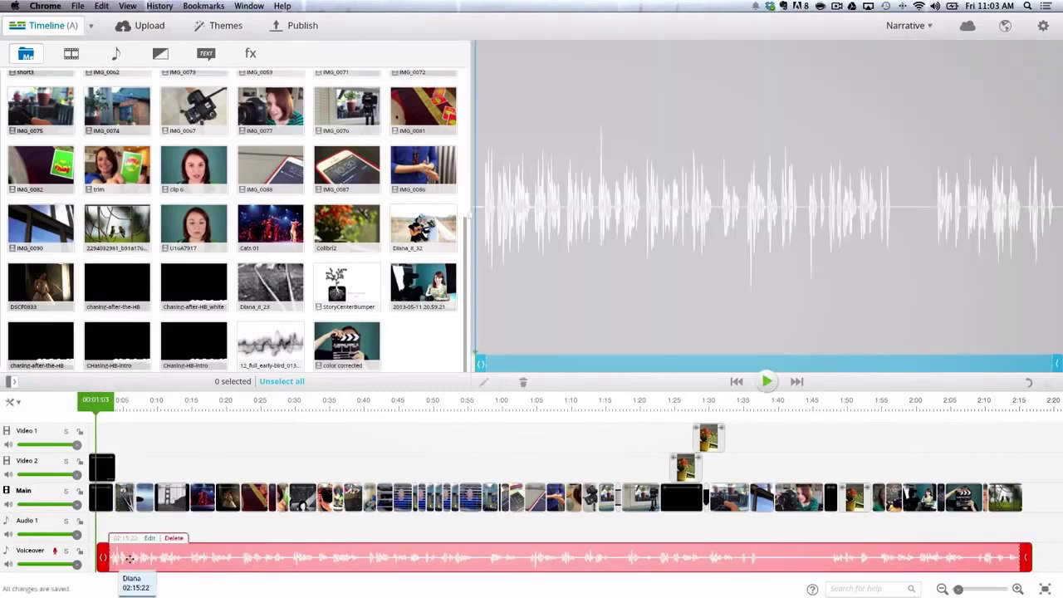
left_click_drag(474, 214, 628, 171)
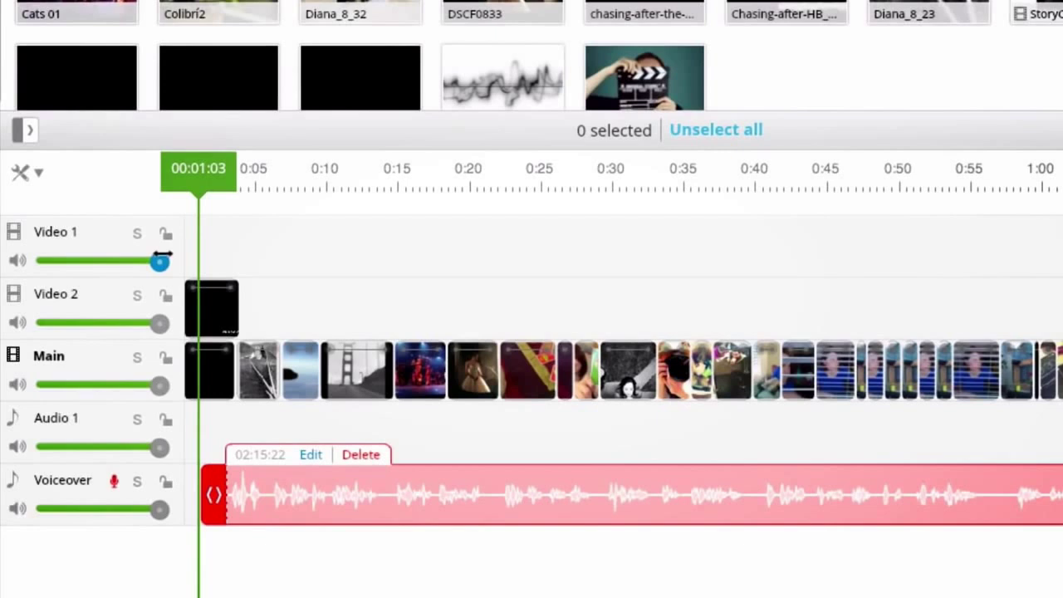
left_click_drag(76, 356, 33, 356)
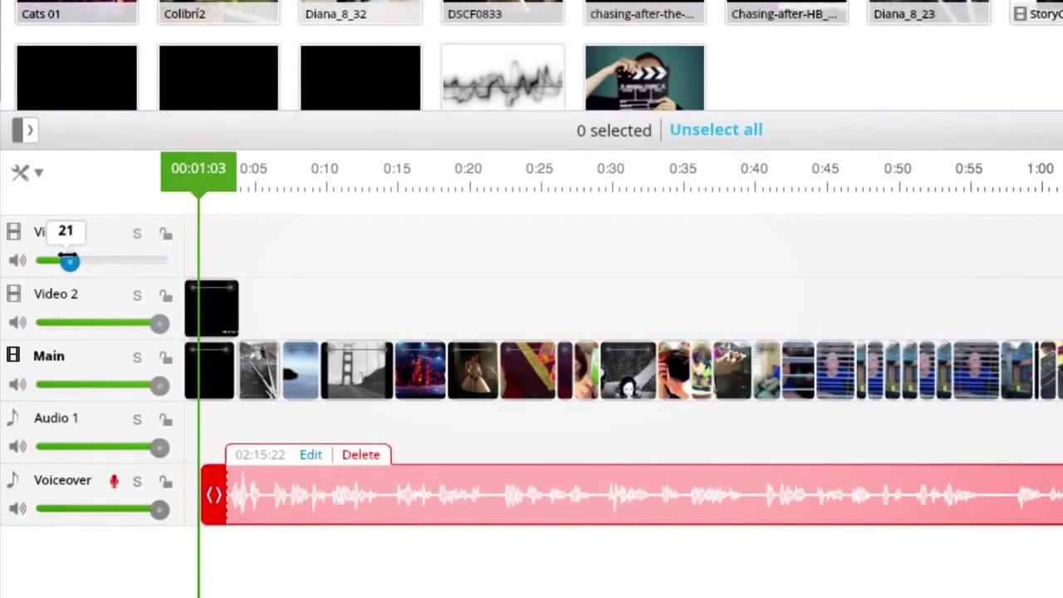
left_click_drag(68, 260, 163, 260)
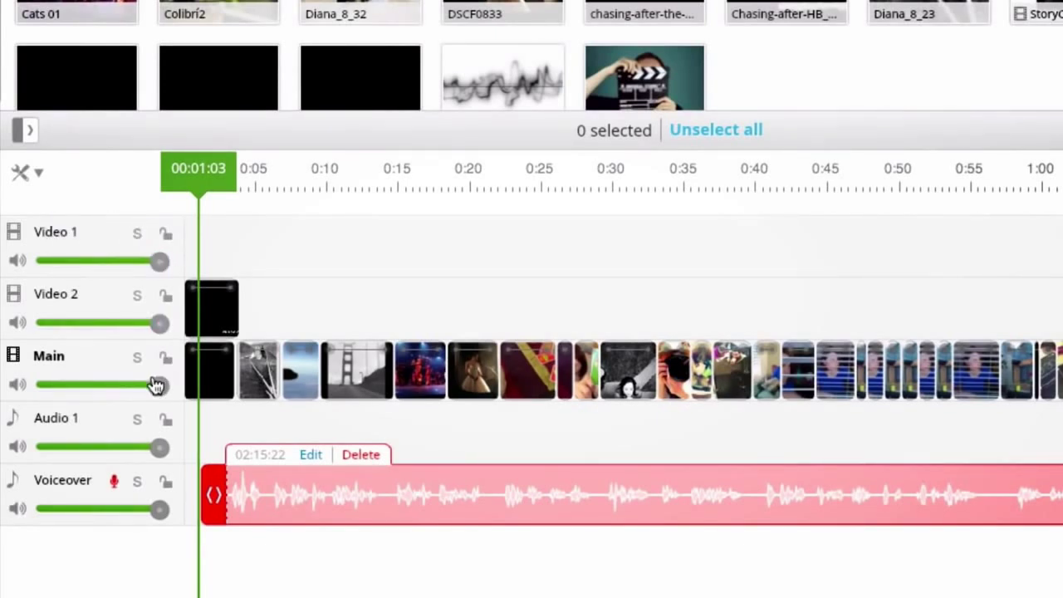
mouse_move(156, 386)
left_mouse_down()
mouse_move(86, 385)
mouse_move(169, 387)
left_mouse_up()
- Drop the music onto Audio 1, mute the Main track to 0 and lower Audio 1 to about 31
left_click_drag(502, 78, 238, 423)
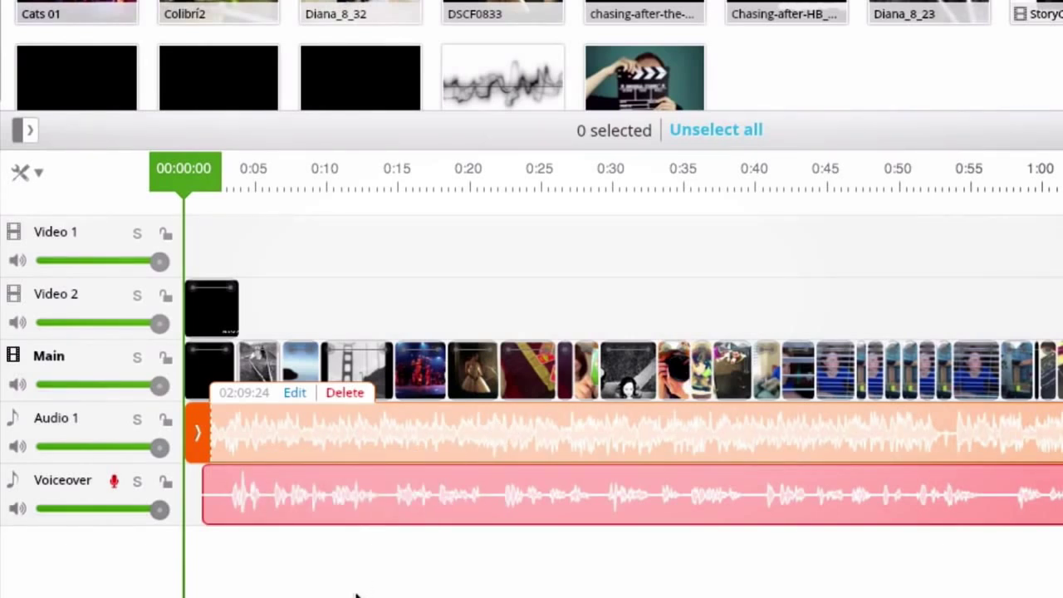
left_click_drag(159, 384, 35, 383)
left_click_drag(157, 447, 77, 446)
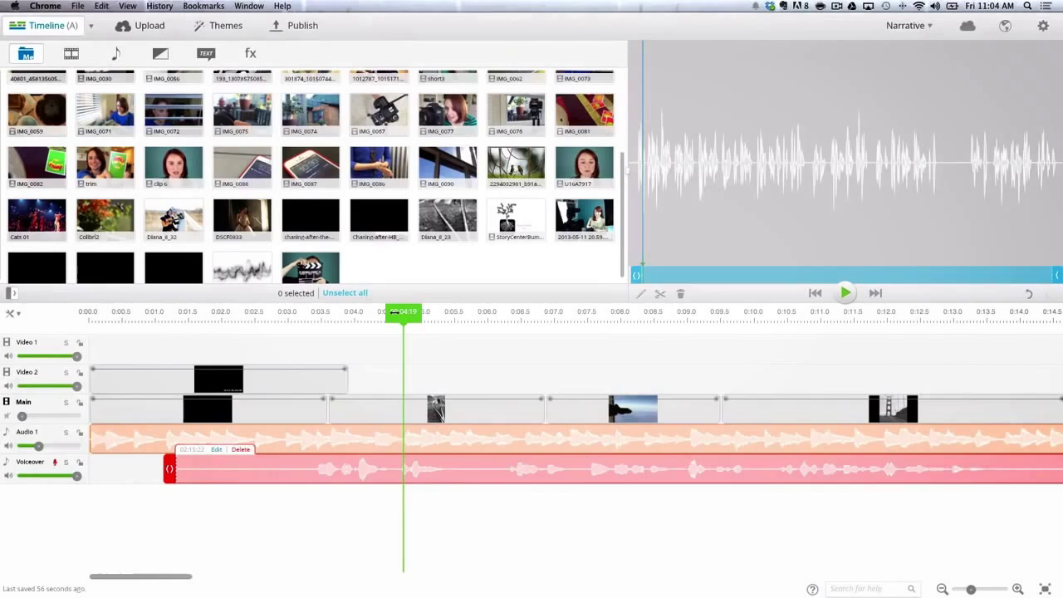
- Review the opening from 0:03.4, then trim Audio 2's start later and shorten the narration's end
left_click_drag(402, 312, 313, 312)
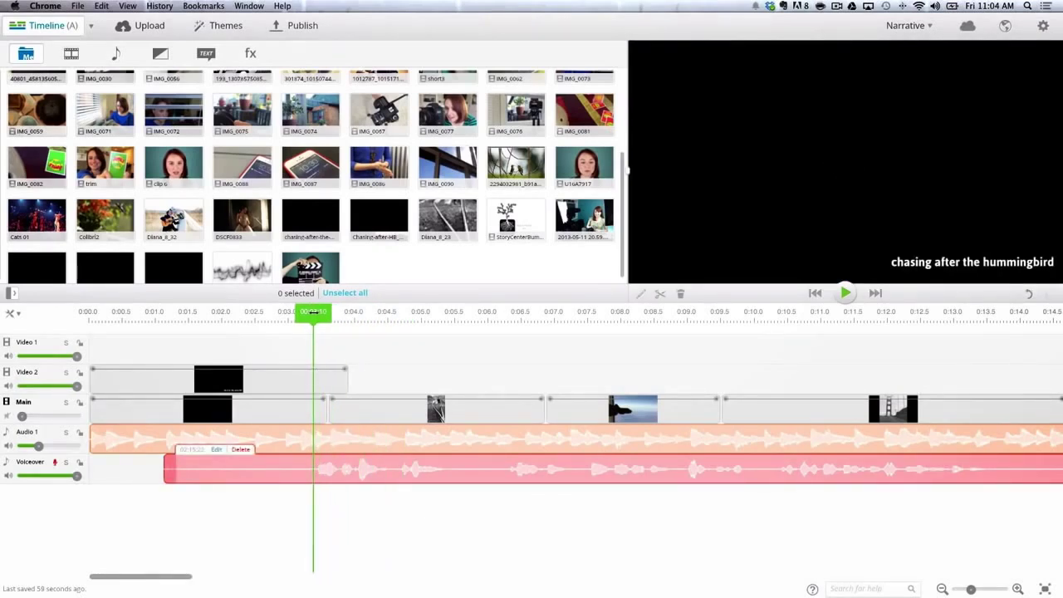
key("space")
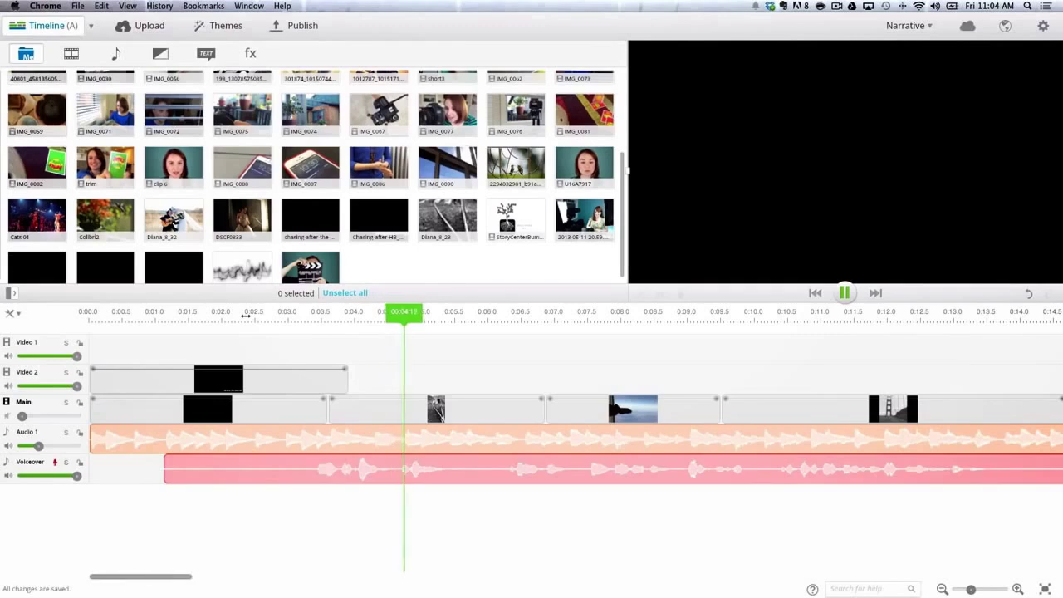
key("space")
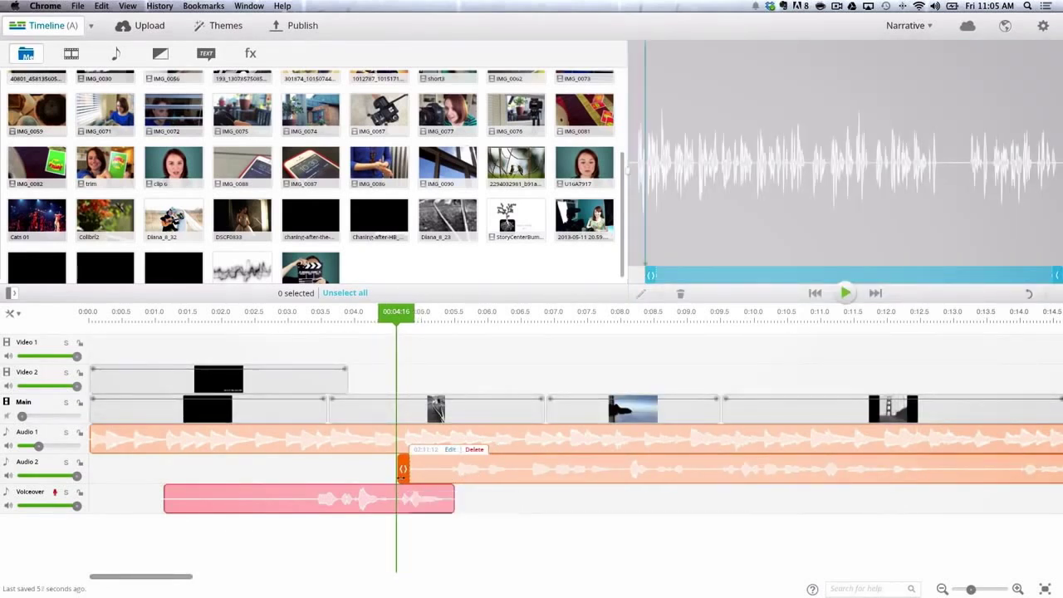
left_click_drag(401, 475, 428, 478)
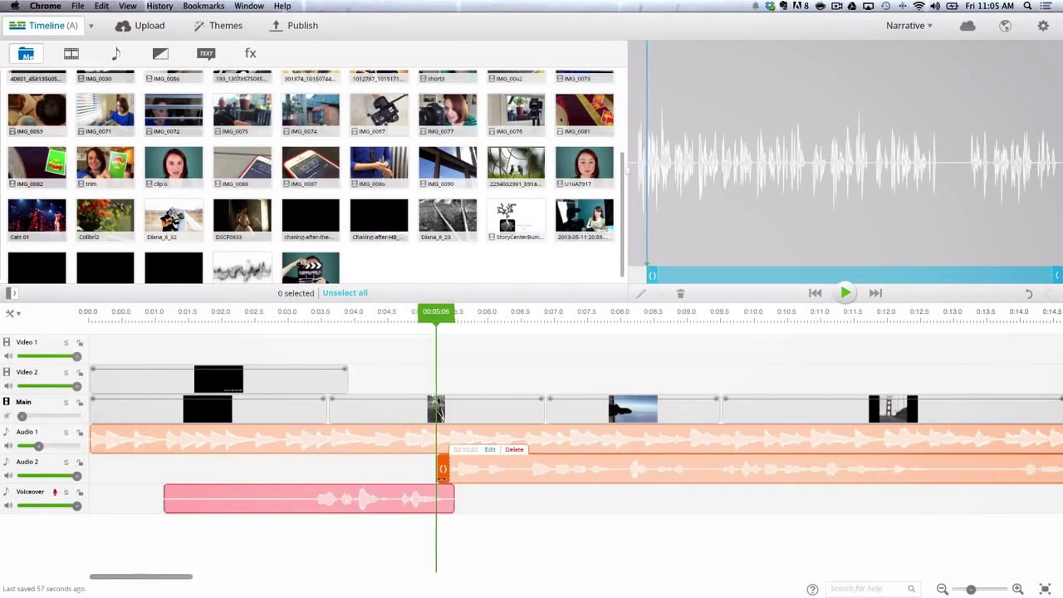
left_click_drag(444, 499, 441, 499)
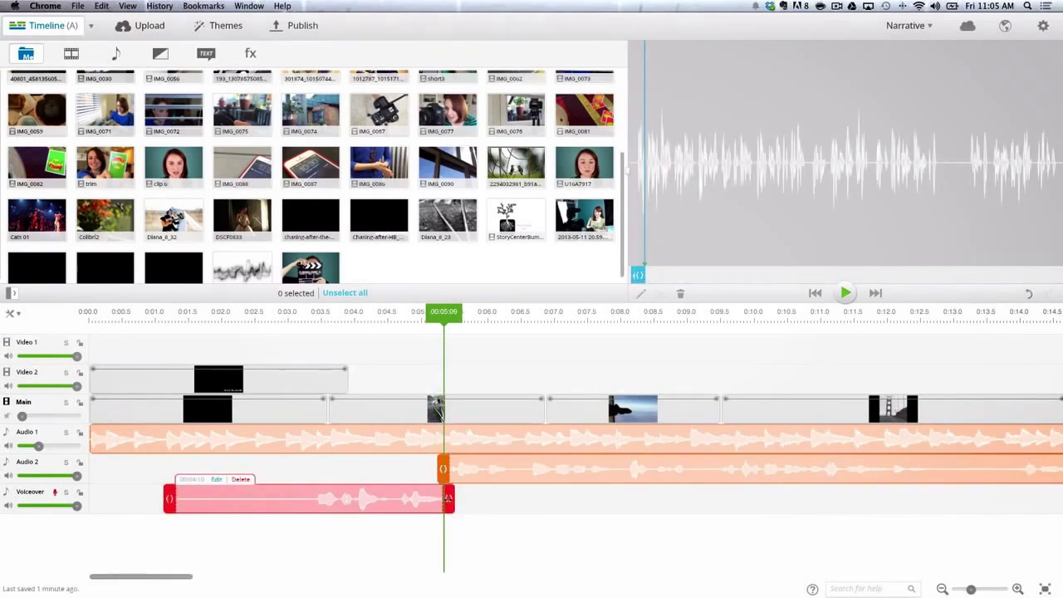
left_click(389, 314)
key("space")
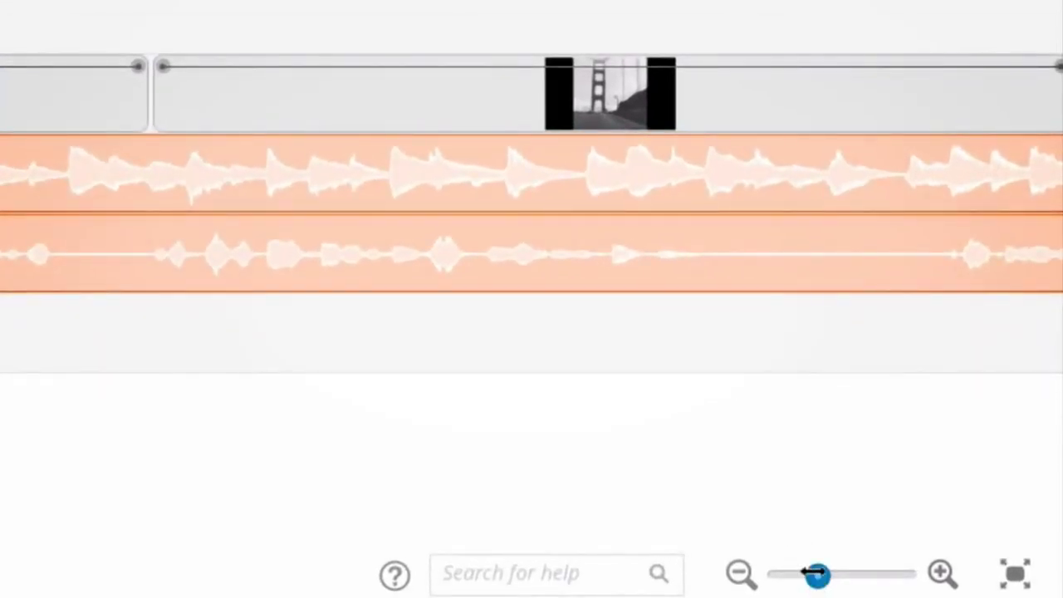
- Zoom into the timeline, trim more off Audio 2's start, and play the result back
left_click_drag(815, 573, 849, 572)
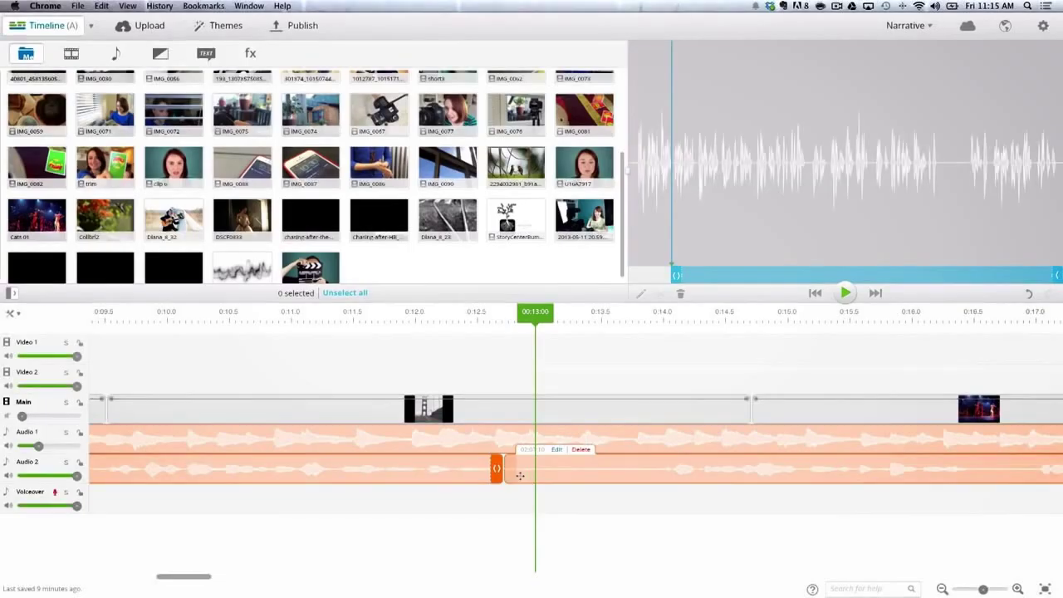
left_click_drag(503, 469, 290, 467)
key("space")
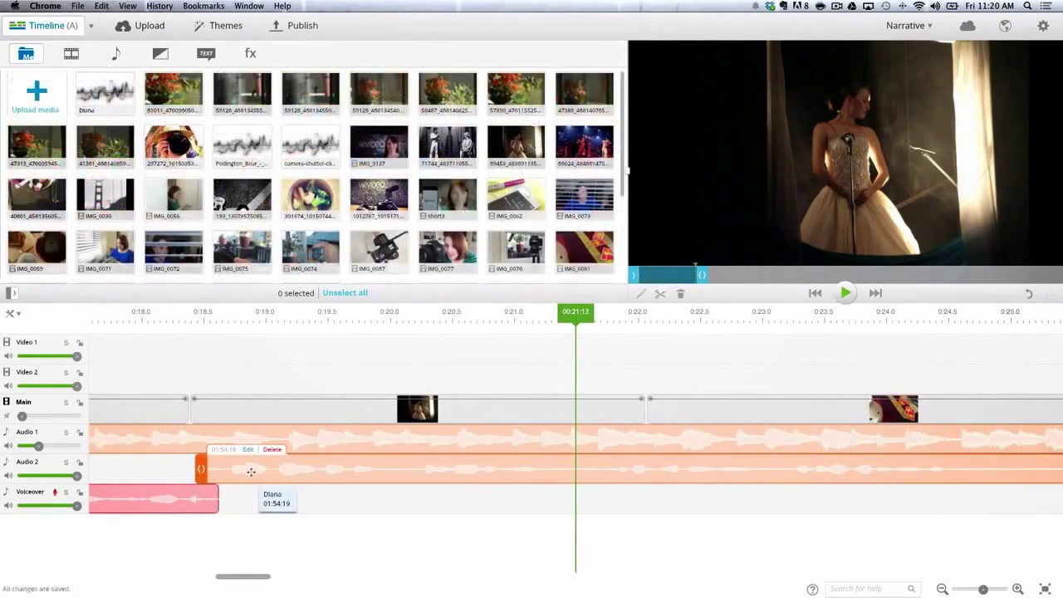
- Shift the Audio 2 clip later and play the narrative back from the black-and-white guitar photo
left_click_drag(251, 470, 373, 473)
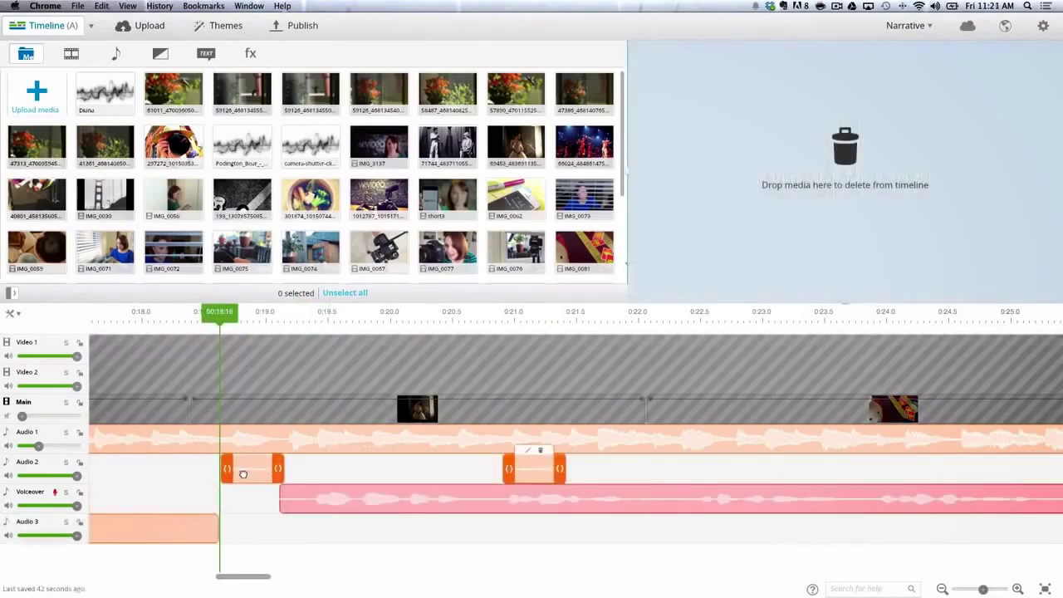
left_click_drag(242, 473, 243, 474)
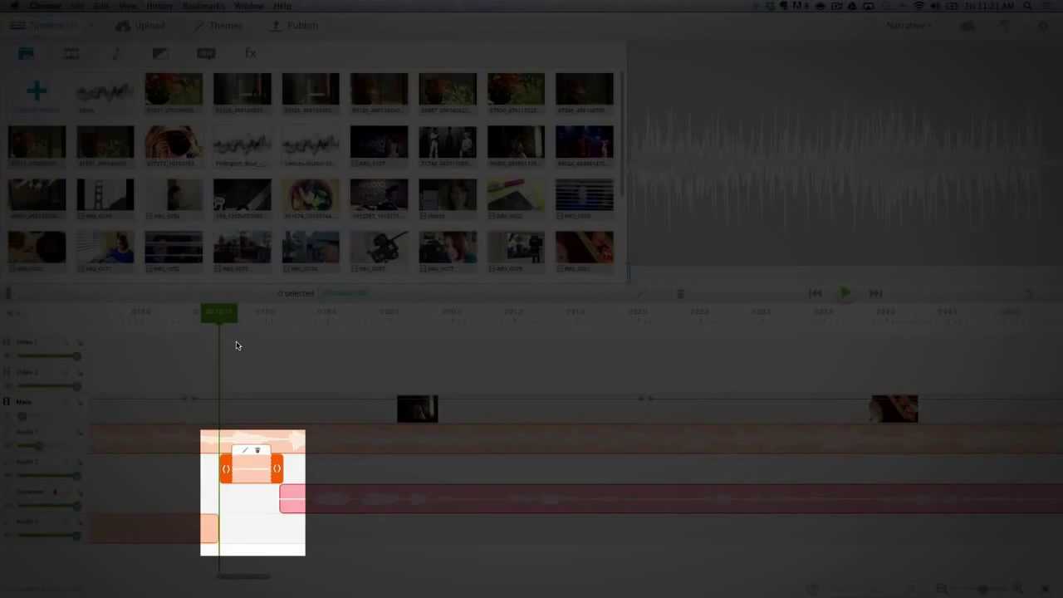
key("space")
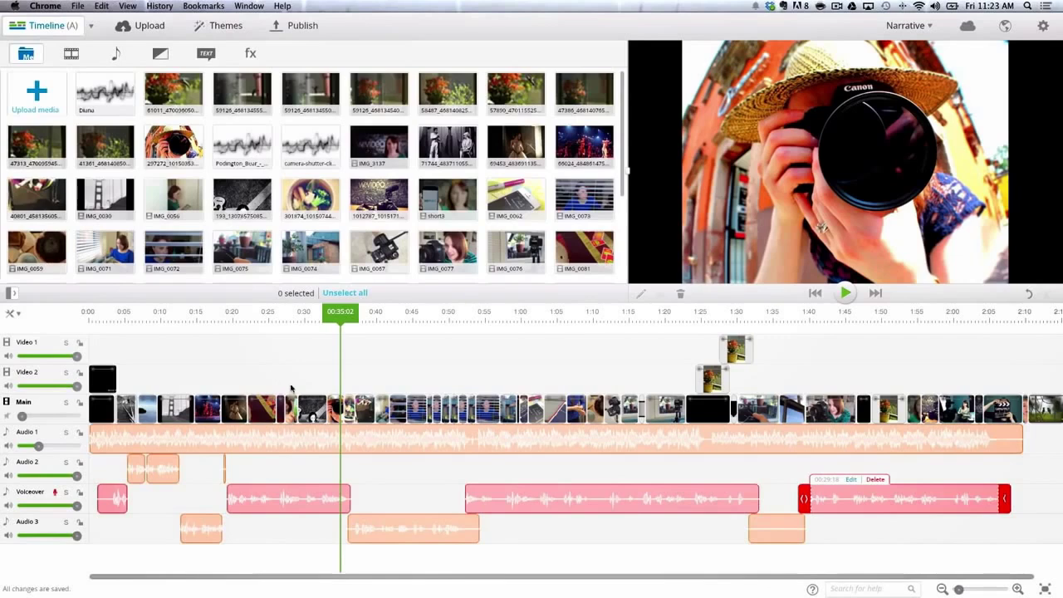
left_click(316, 409)
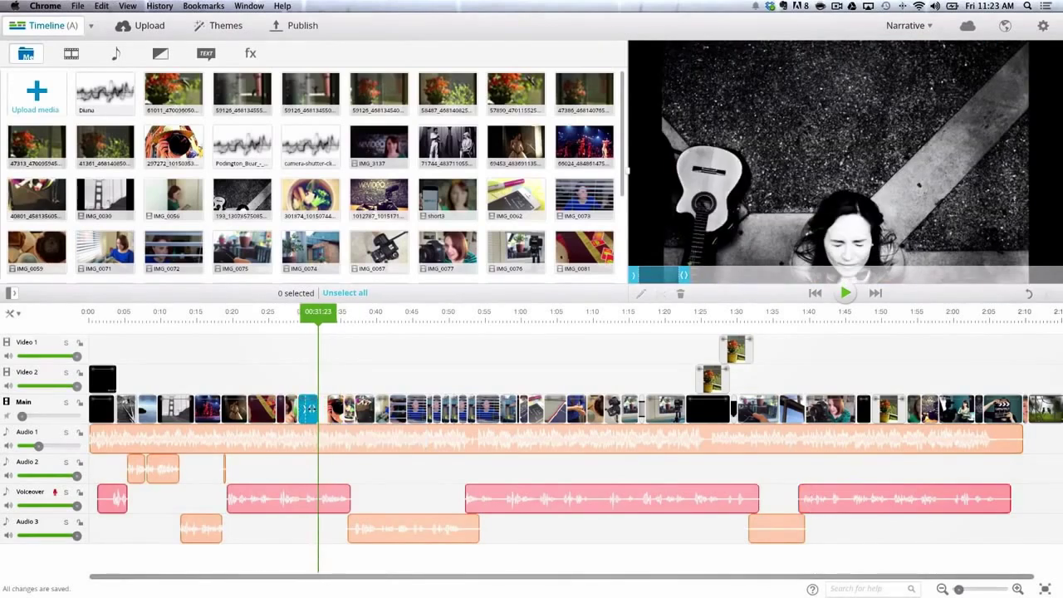
key("space")
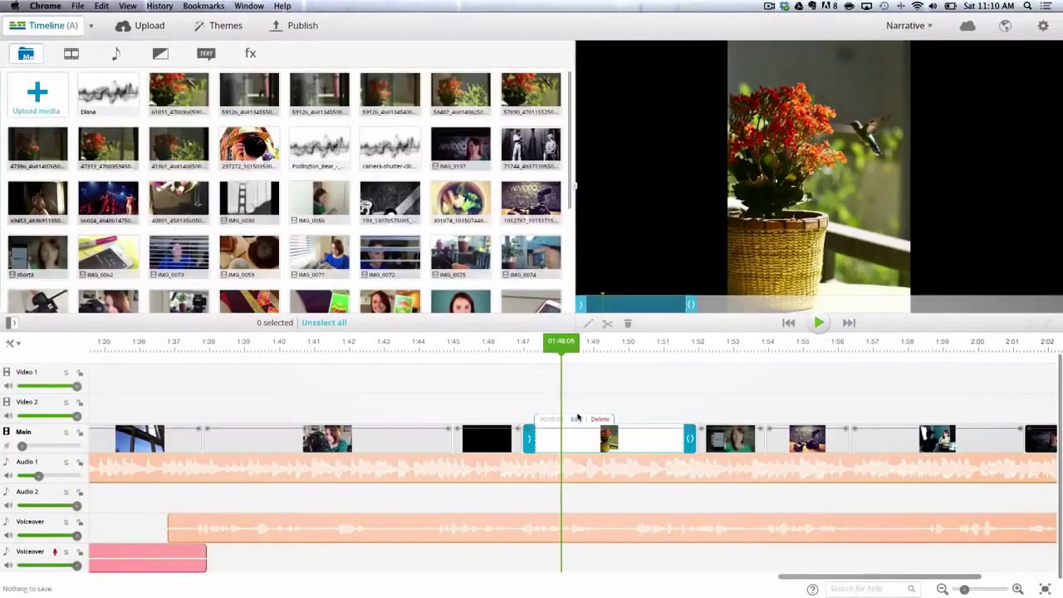
- Apply the Ken Burns effect to Colibri2 with its starting framing zoomed in on the hummingbird
left_click(576, 421)
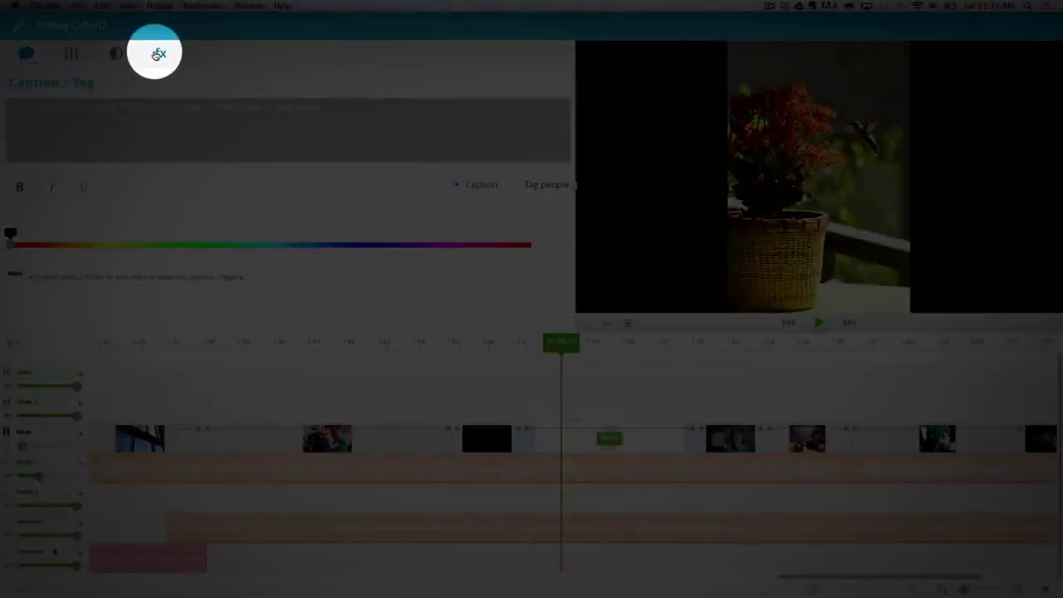
left_click(156, 54)
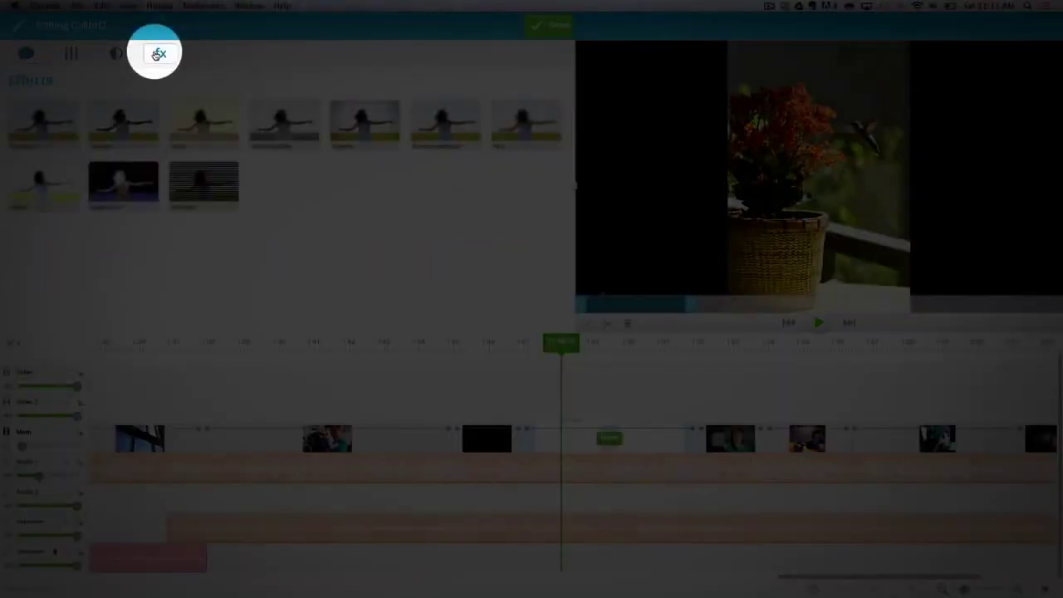
left_click(60, 119)
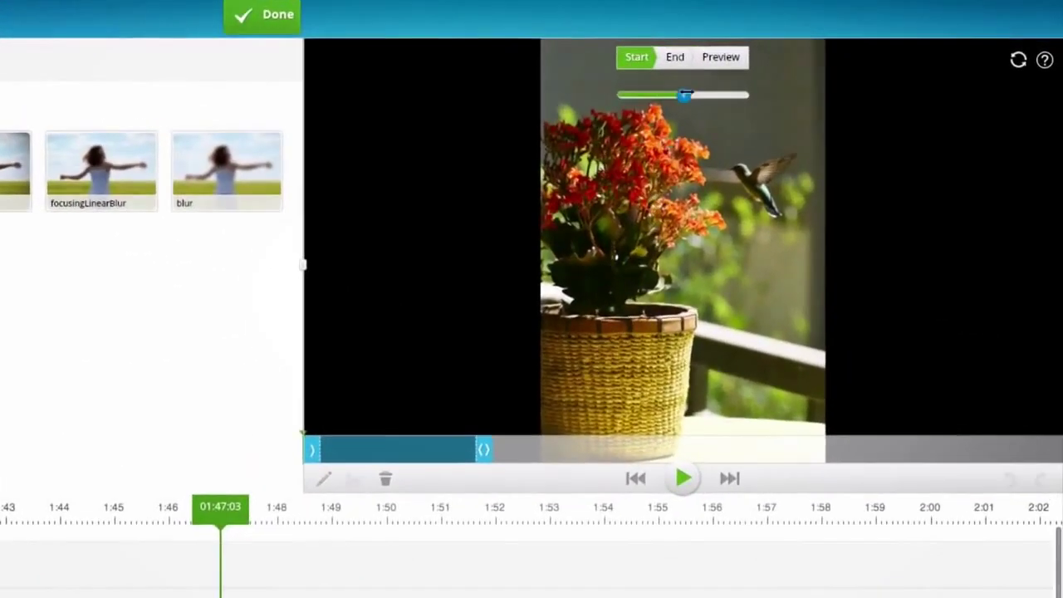
left_click_drag(762, 84, 775, 84)
left_click_drag(702, 94, 708, 94)
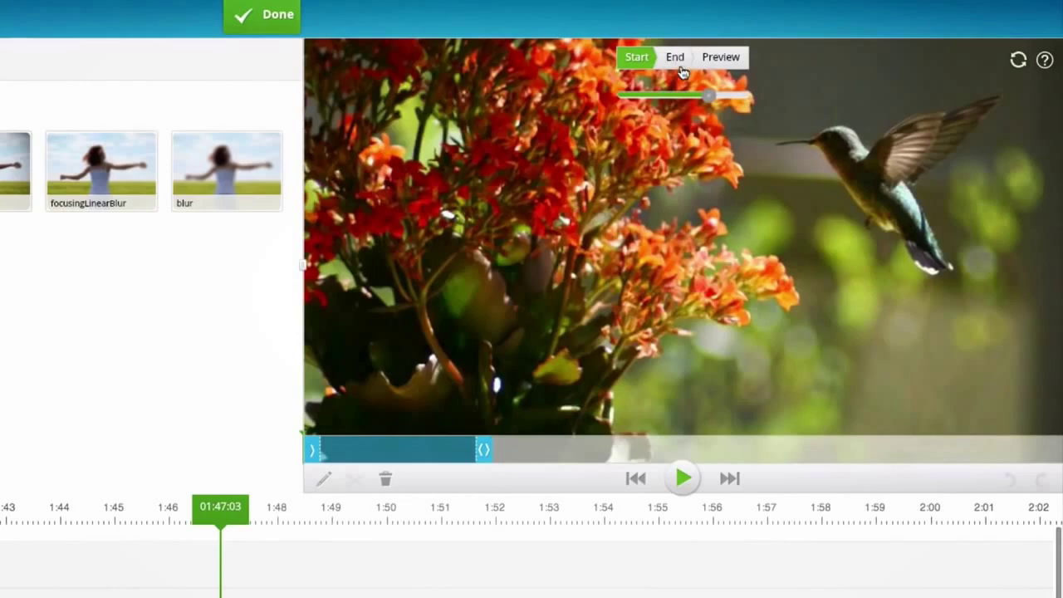
- Zoom the ending framing to about 3.56, extend the effect to about 01:54 and preview it
left_click(674, 55)
left_click_drag(682, 95, 723, 94)
left_click(722, 58)
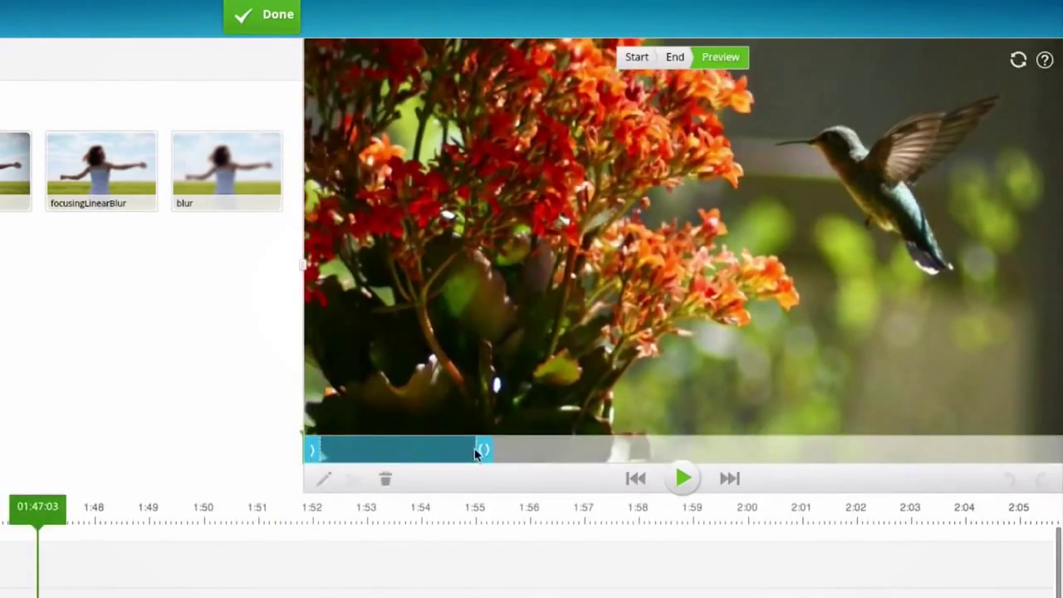
left_click_drag(478, 448, 584, 449)
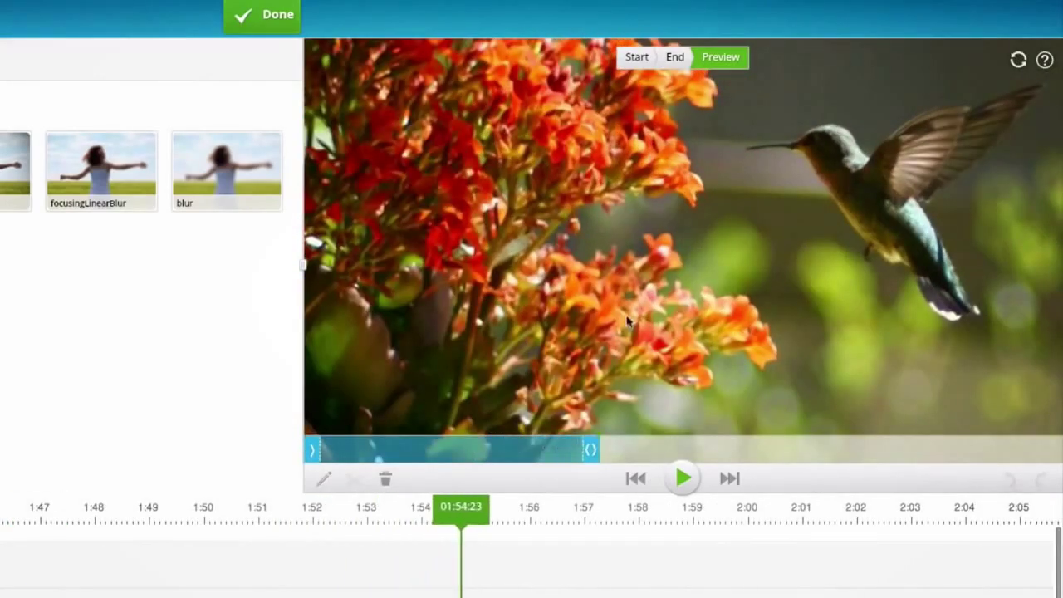
left_click(706, 59)
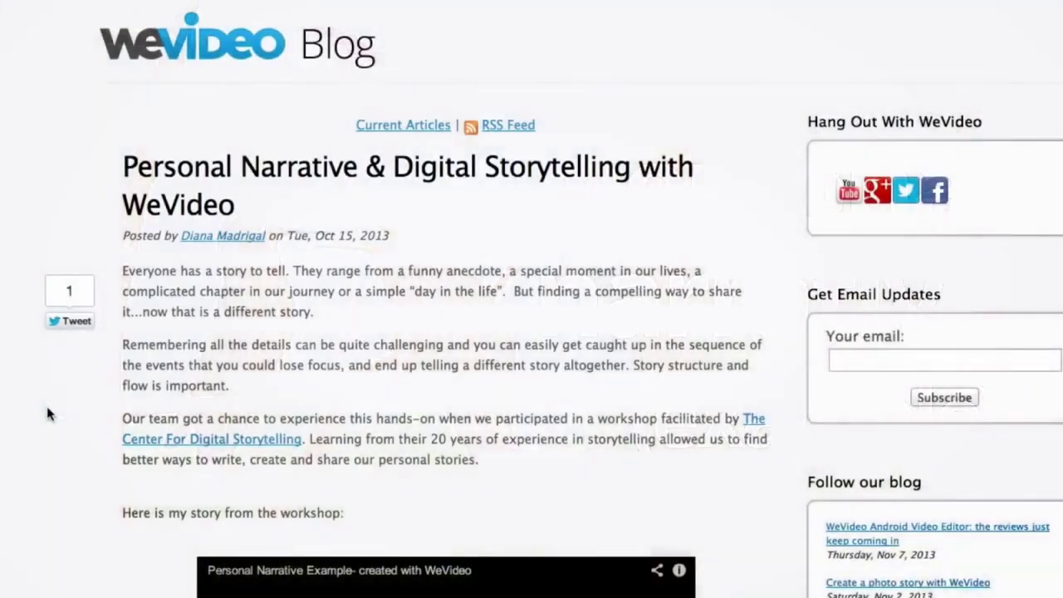
- Scroll down the storytelling post to the embedded Personal Narrative Example video
scroll(45, 403, "down", 3)
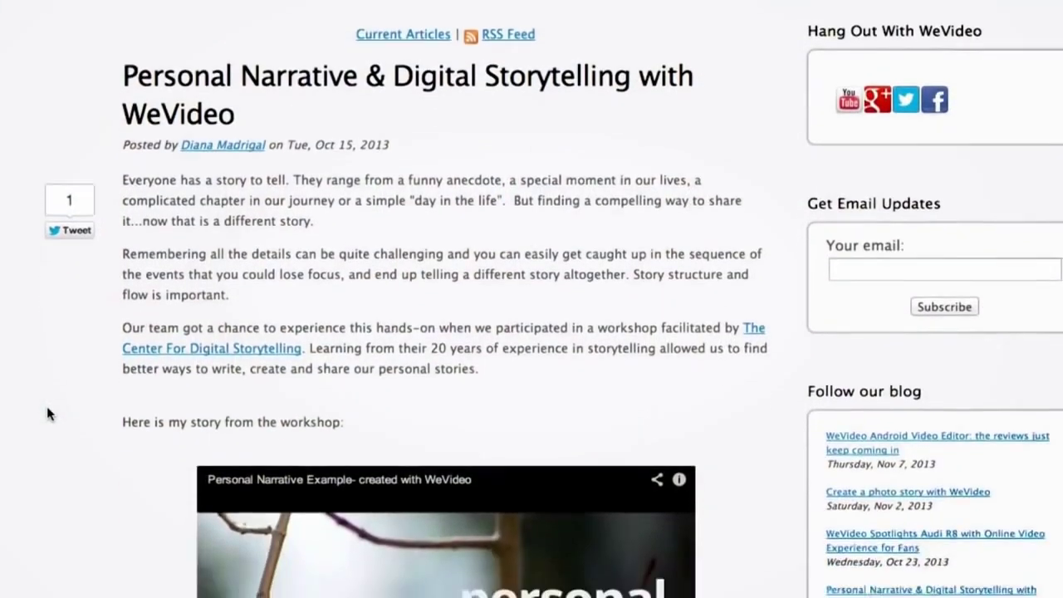
scroll(46, 406, "down", 3)
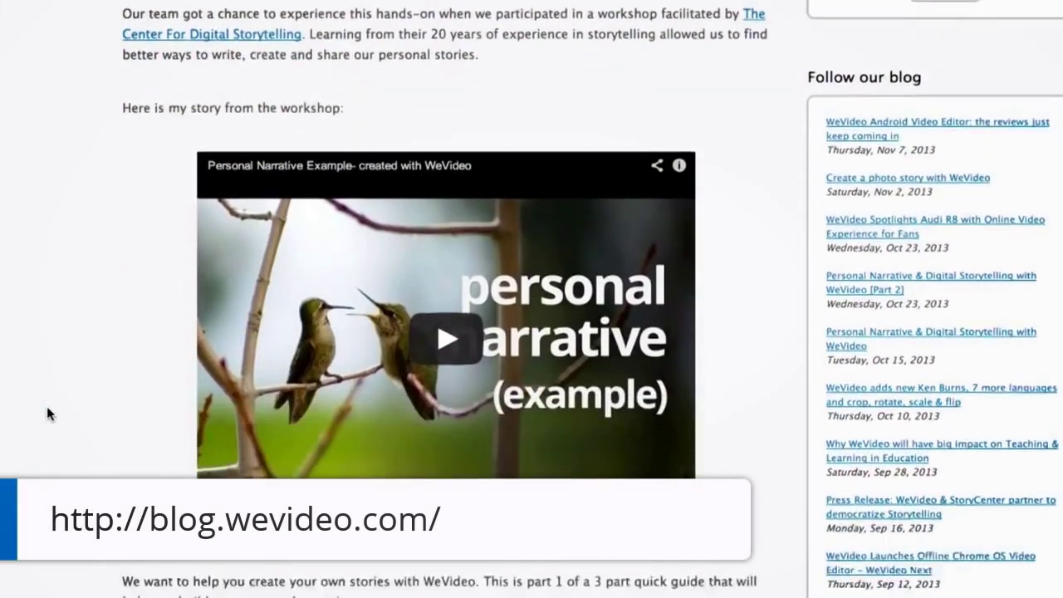